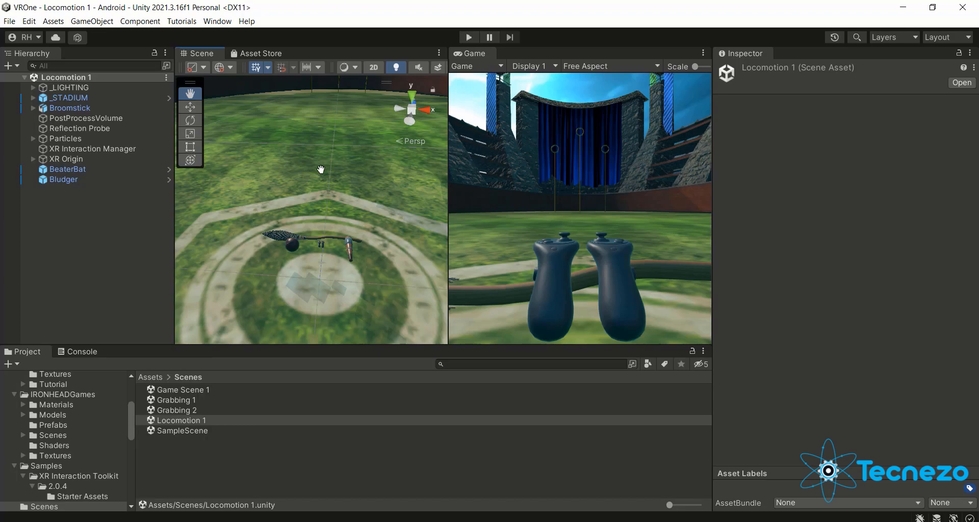
Make the XRI Default Continuous Move and Continuous Turn presets from the Starter Assets folder the defaults for their action-based providers
right_drag(332, 169, 346, 107)
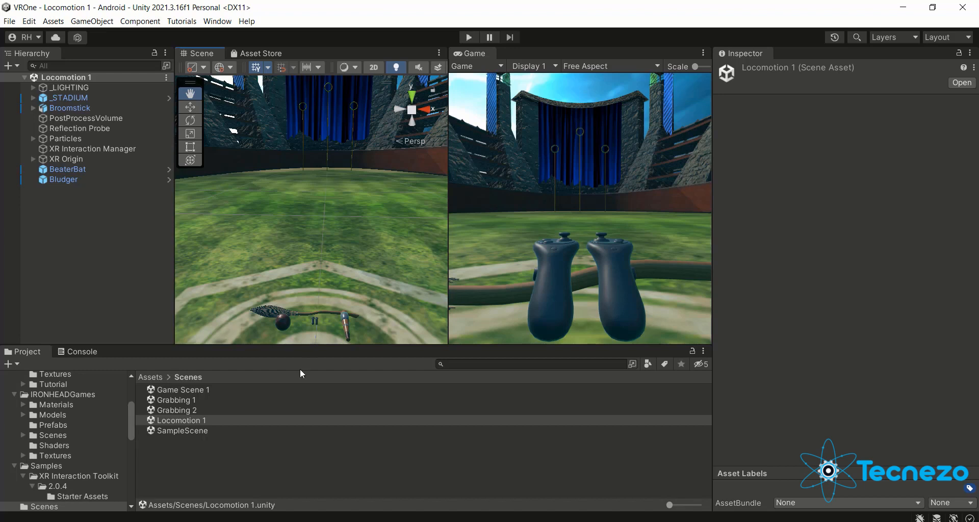
click(150, 377)
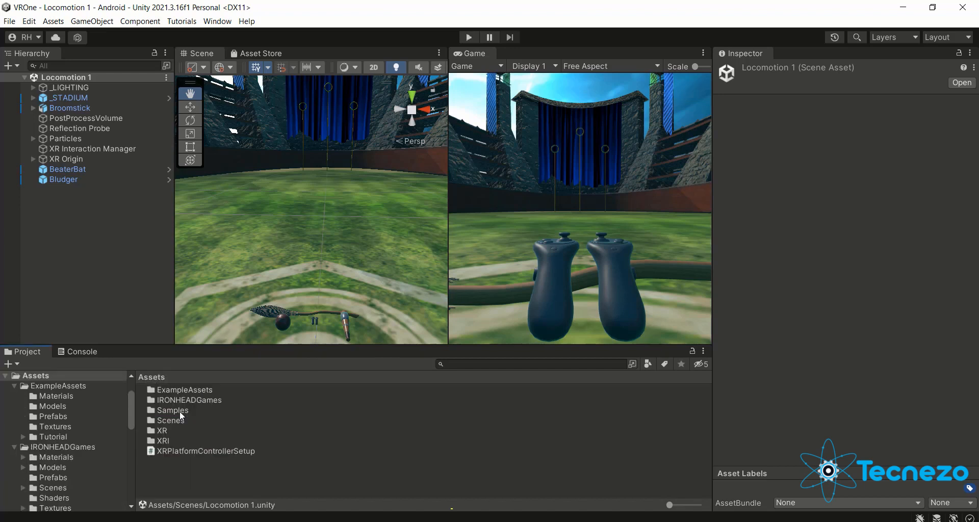
double_click(179, 411)
double_click(181, 392)
click(181, 391)
double_click(182, 391)
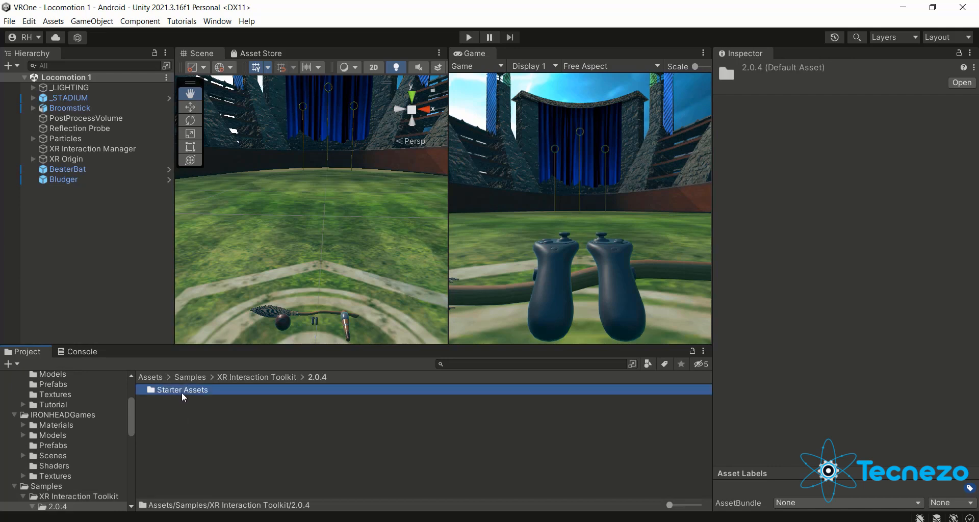
double_click(182, 392)
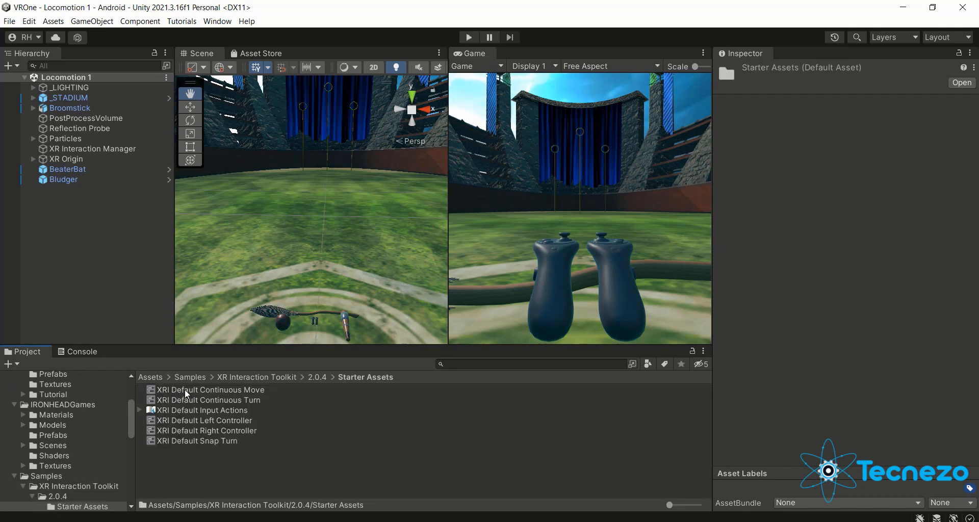
click(206, 388)
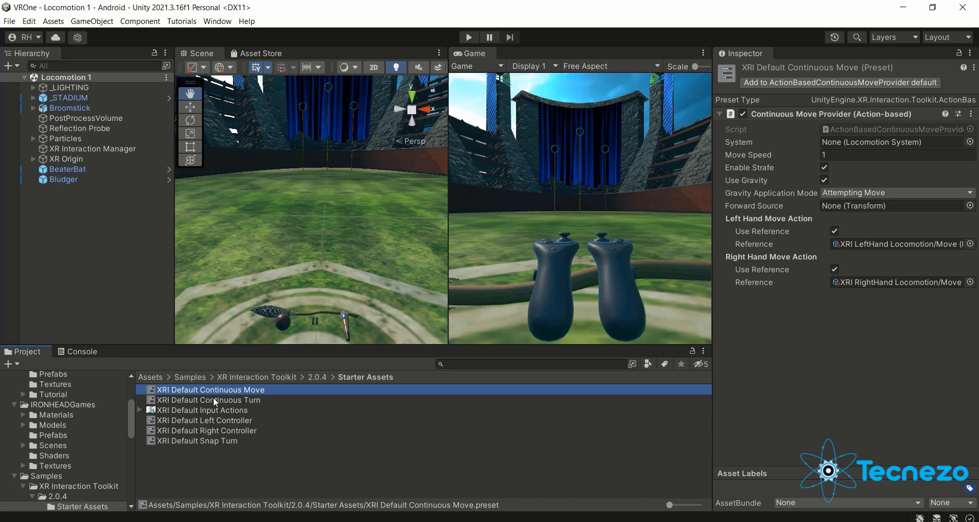
click(765, 81)
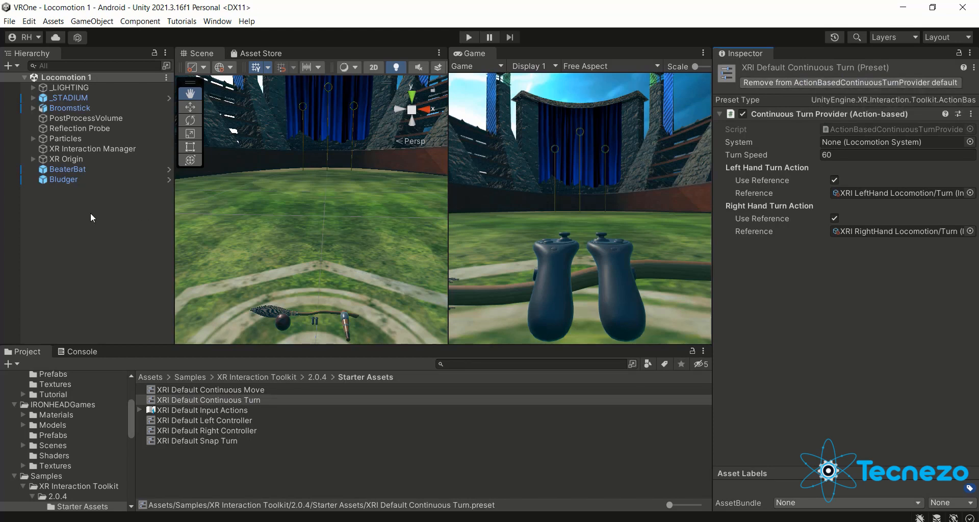
Add a Locomotion System component to XR Origin and assign XR Origin as its XR Origin reference
click(75, 159)
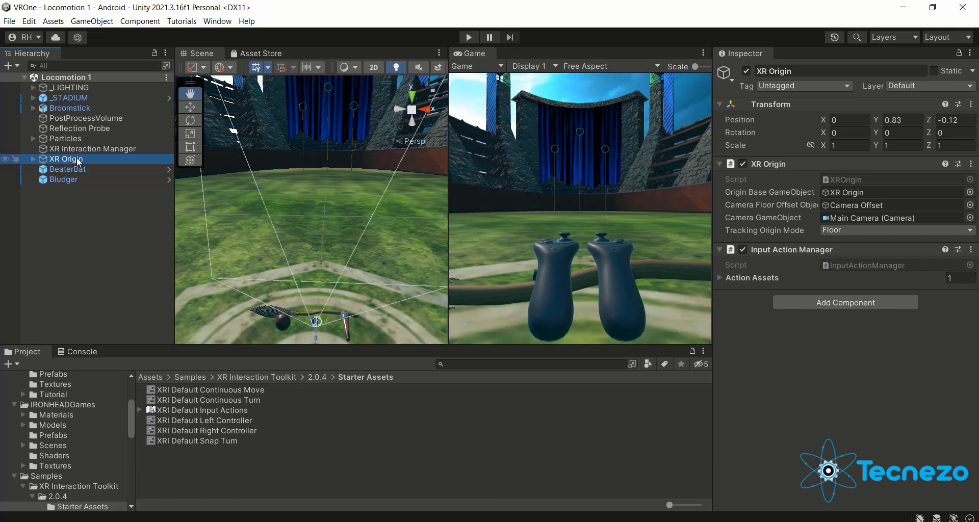
click(843, 304)
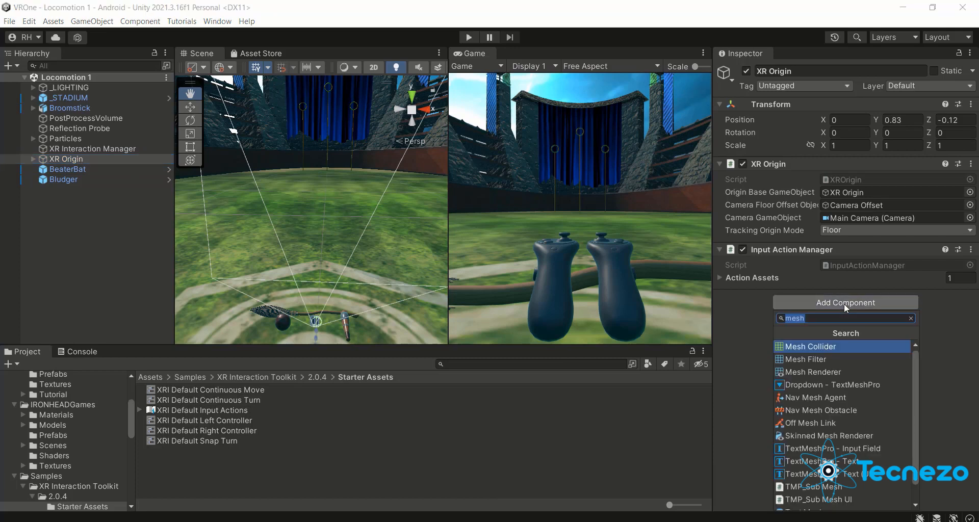
text(locomotion)
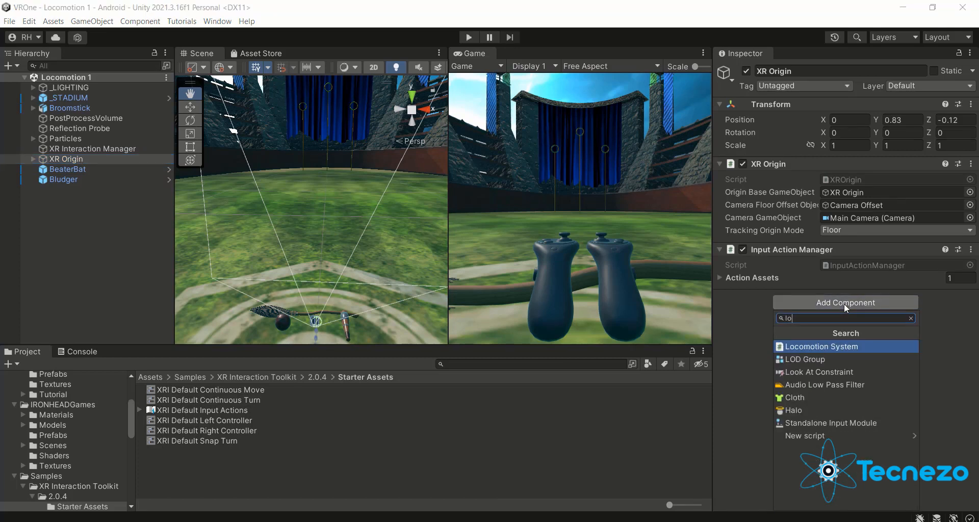
key(Return)
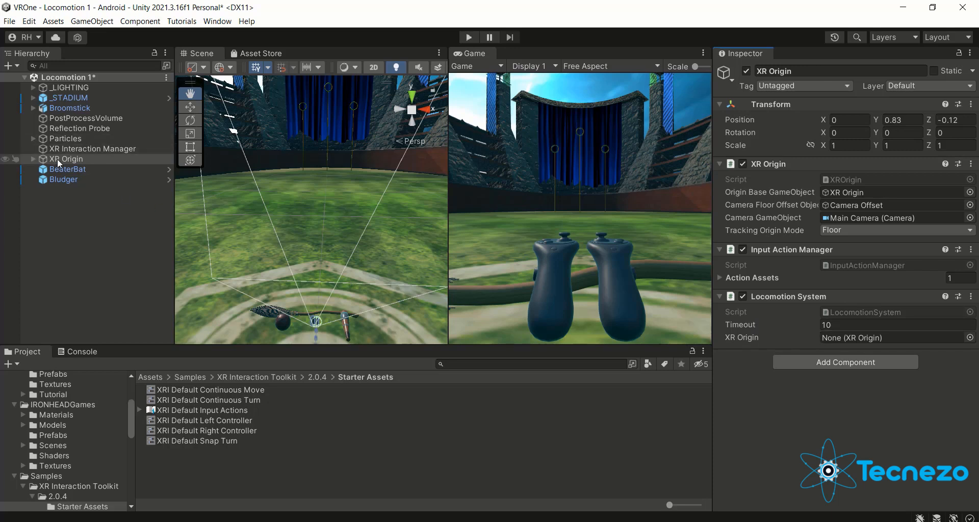
drag(61, 159, 867, 338)
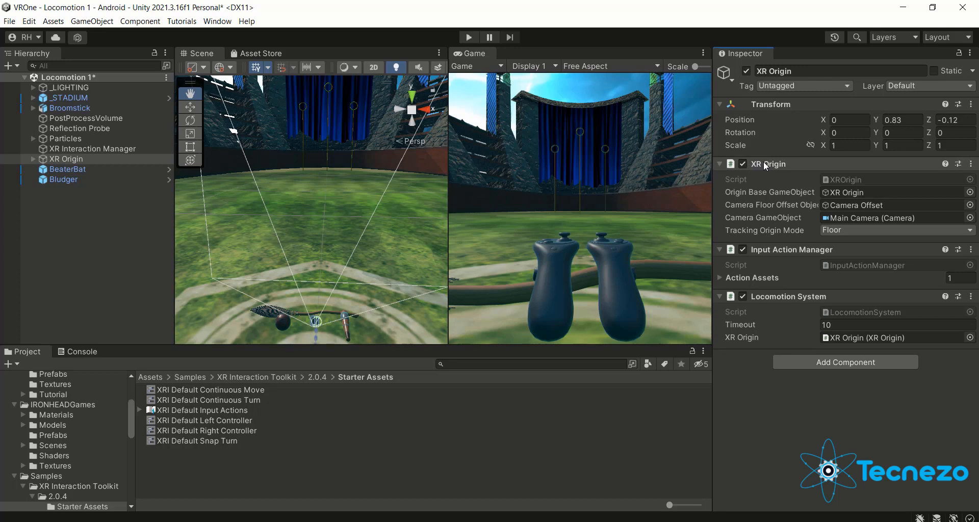
Add a Continuous Move Provider (Action-based) component to XR Origin
click(815, 362)
text(mo)
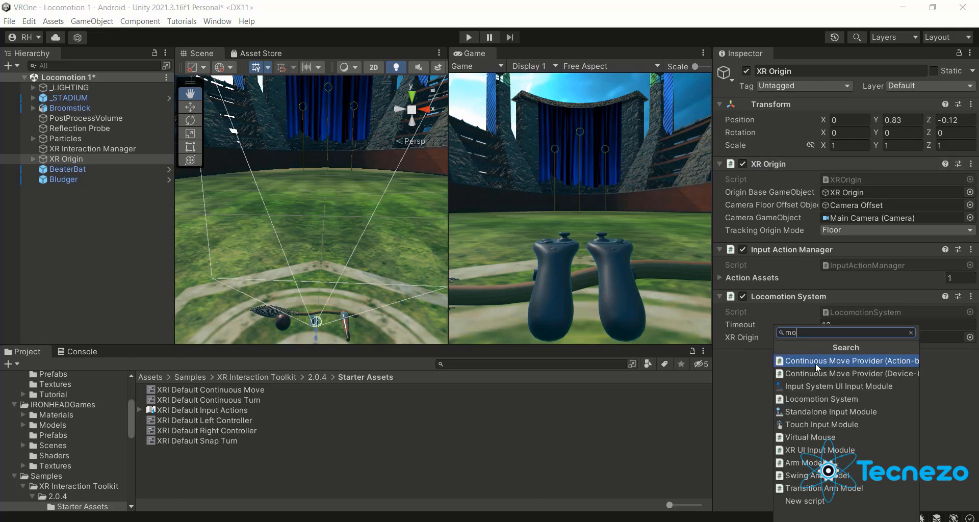
text(ve)
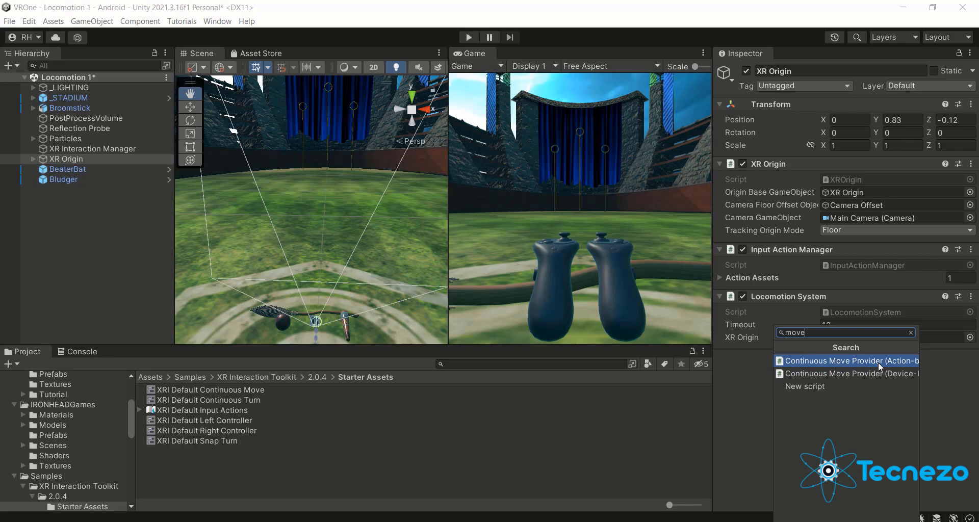
click(878, 361)
Collapse the components above the Continuous Move Provider and assign XR Origin's Locomotion System as the provider's System
scroll(846, 286, down, 1)
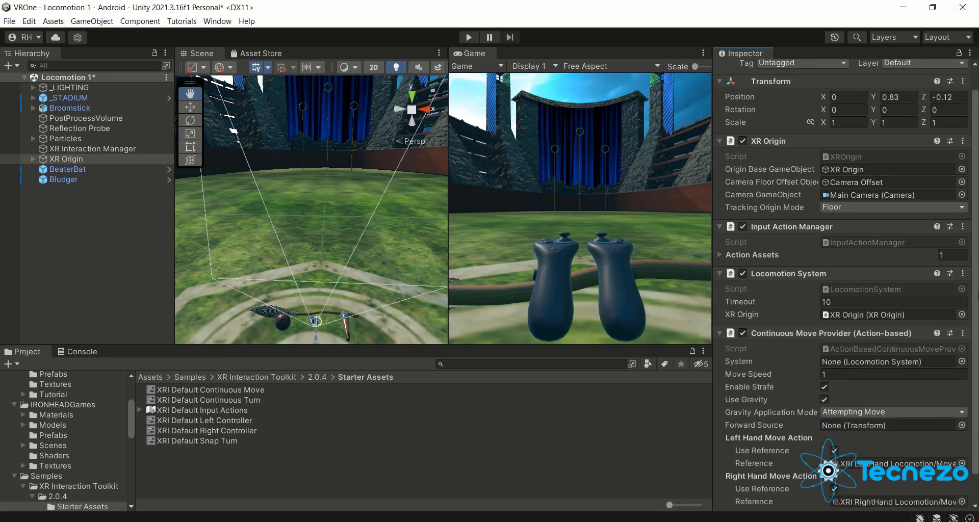
scroll(716, 250, down, 1)
click(717, 249)
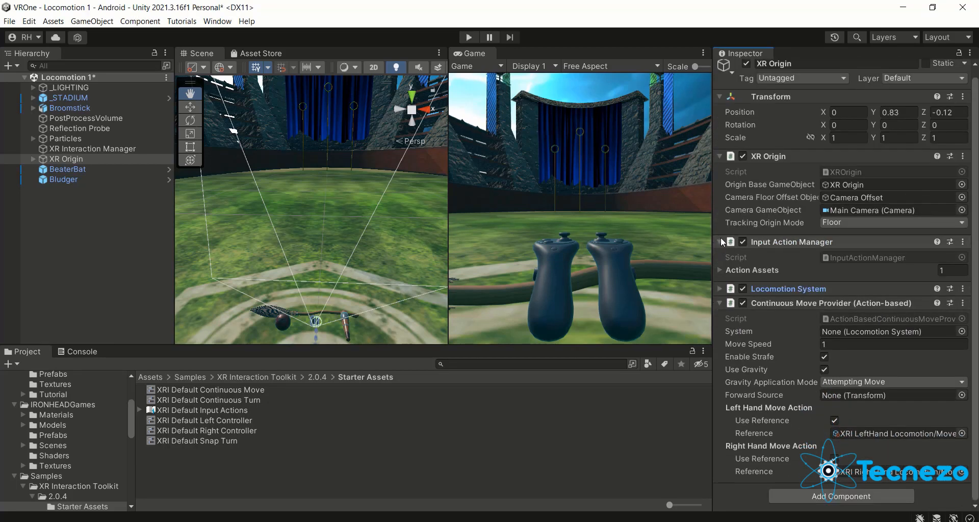
click(720, 239)
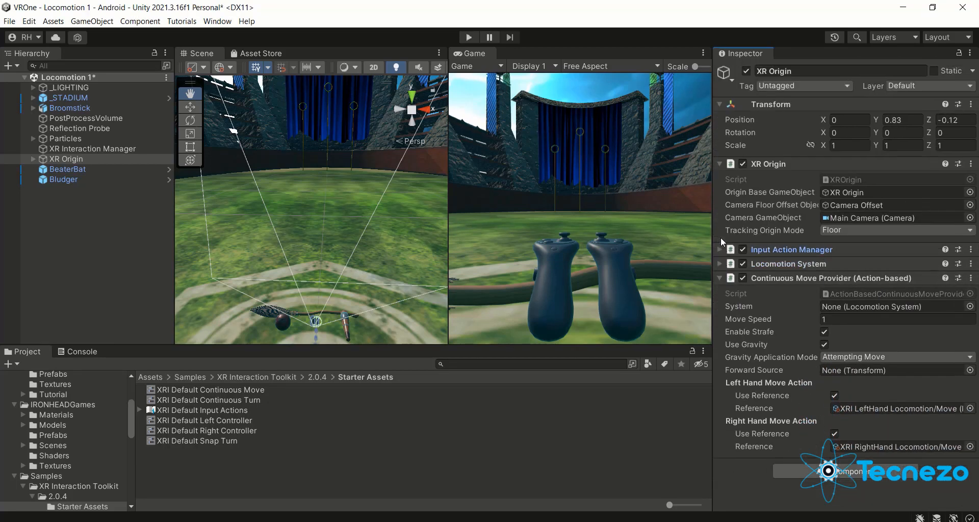
click(718, 164)
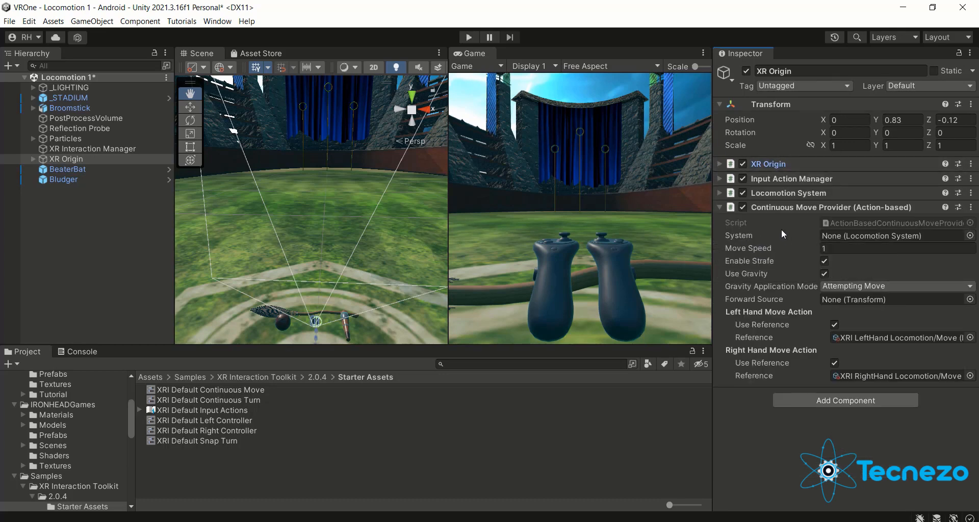
click(775, 192)
drag(861, 267, 852, 282)
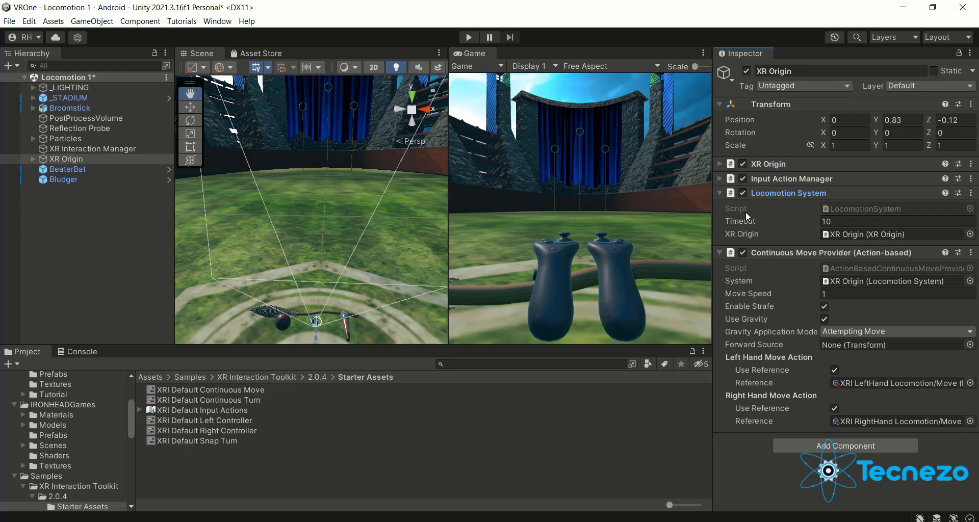
click(718, 192)
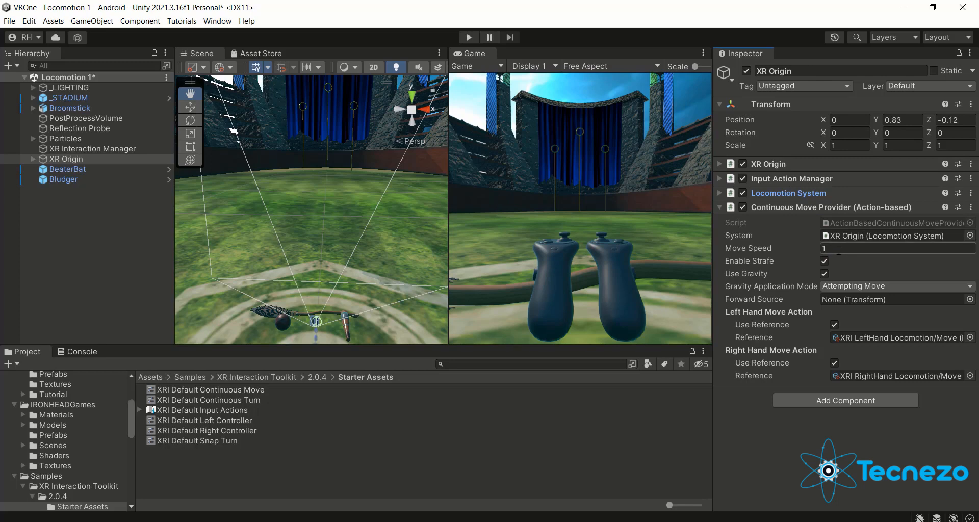
Set the Continuous Move Provider's Move Speed to 3
right_drag(231, 175, 258, 161)
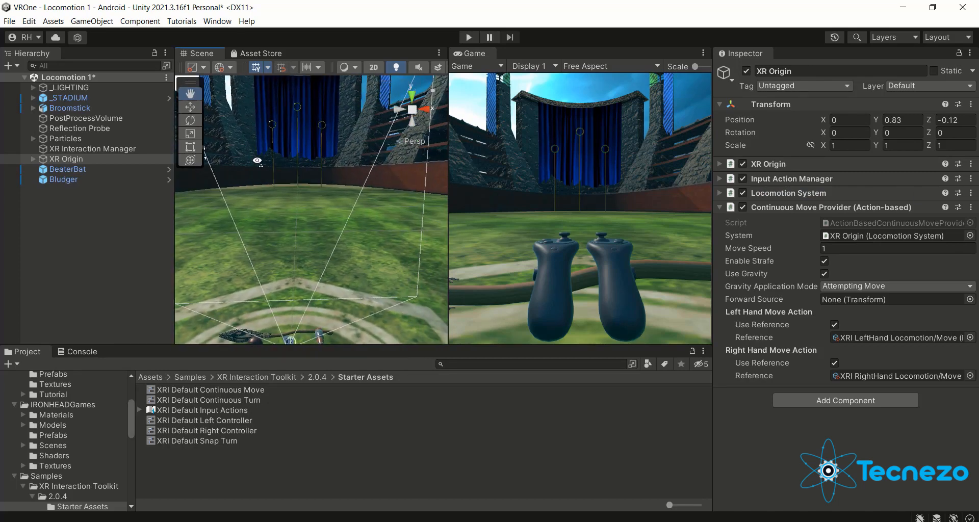
click(836, 249)
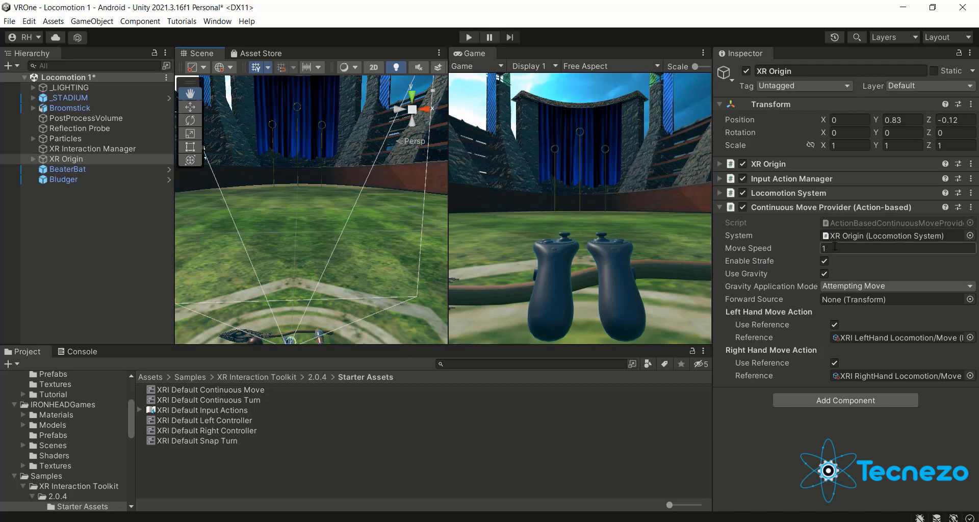
text(3)
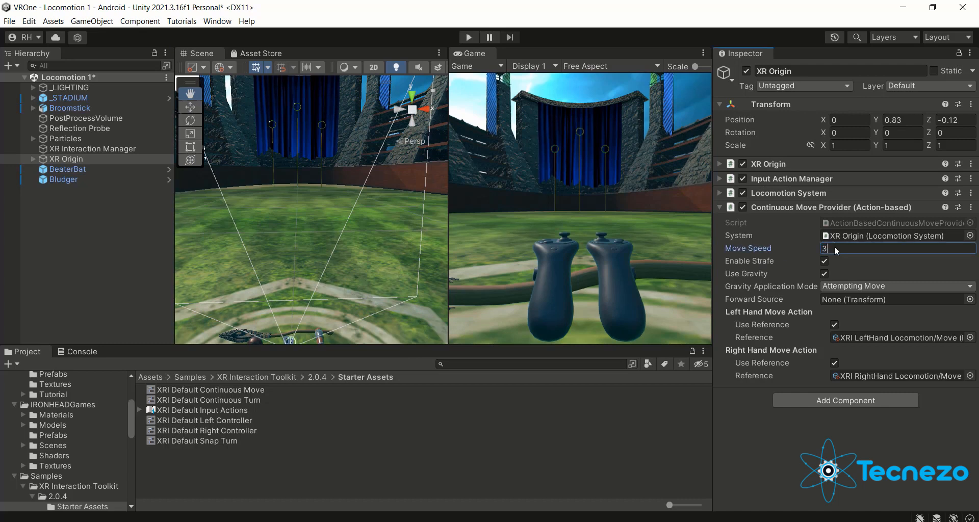
click(673, 411)
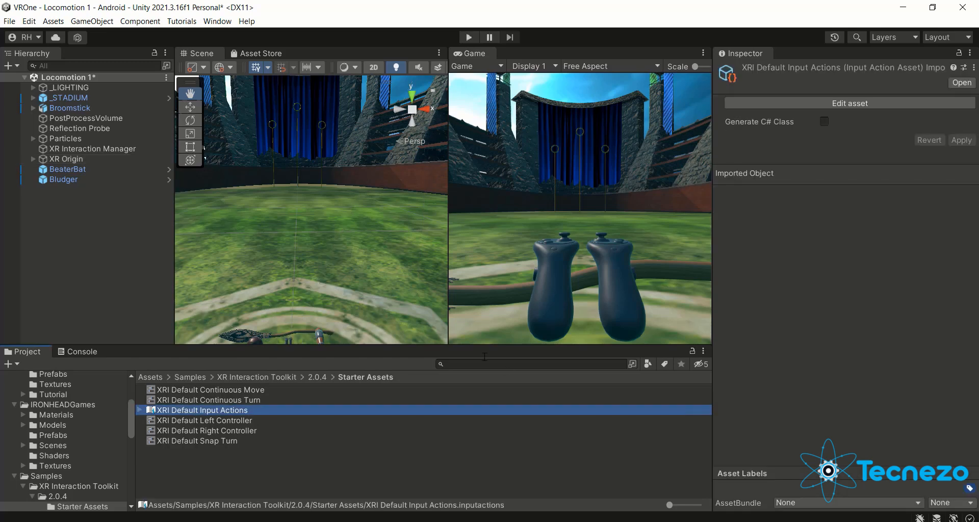
Assign the Main Camera as the move provider's Forward Source and disable Use Reference for the Right Hand Move Action
click(66, 159)
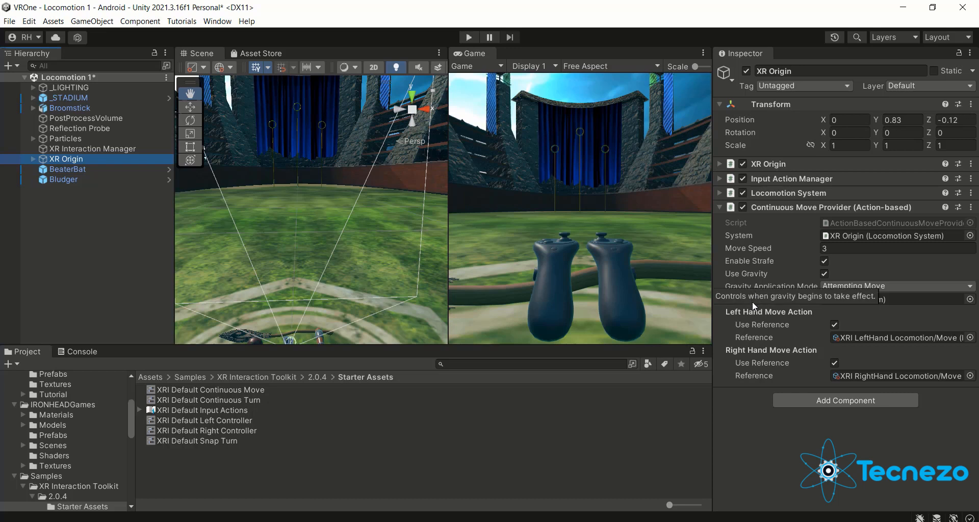
click(33, 159)
click(42, 169)
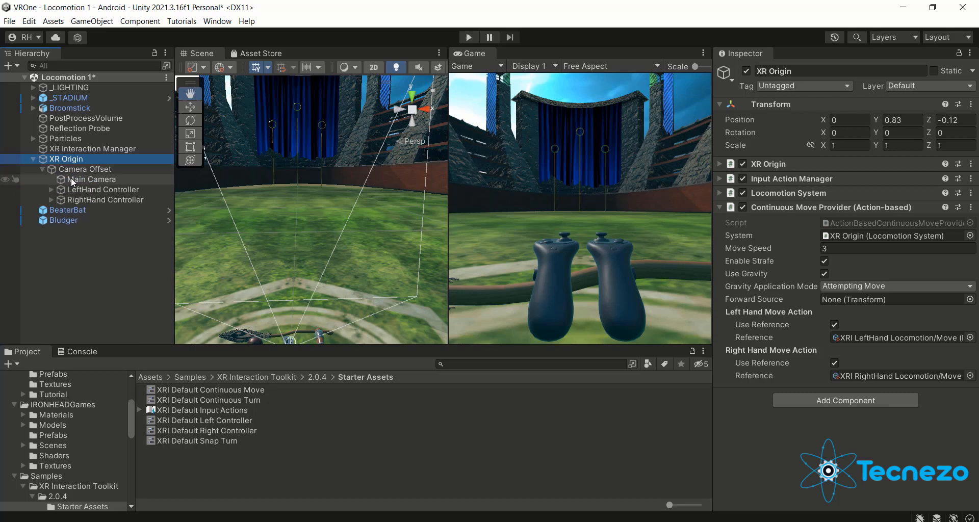
drag(857, 305, 856, 302)
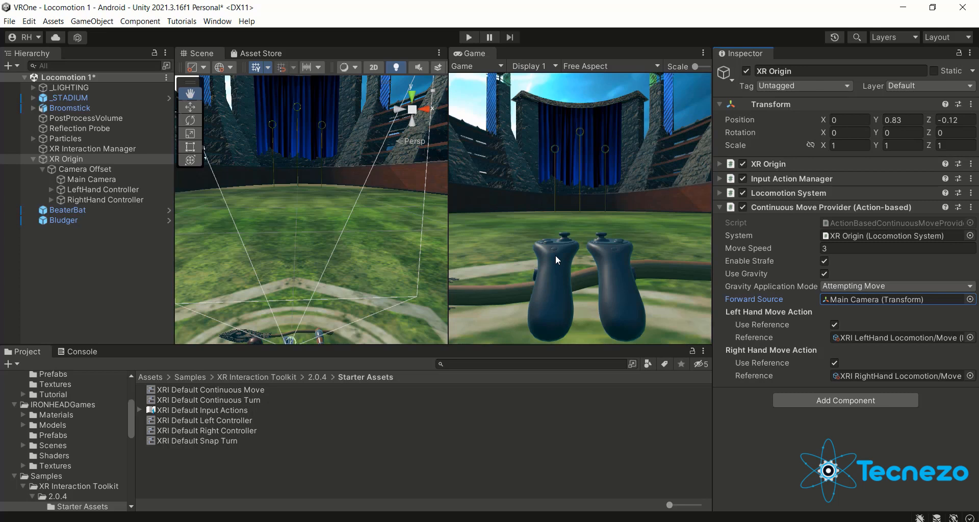
click(838, 363)
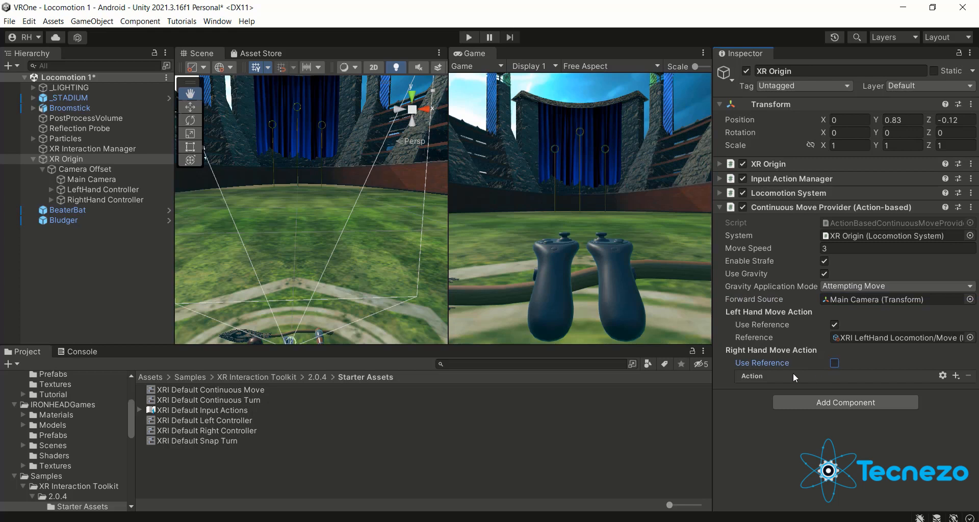
Add a Continuous Turn Provider (Action-based) to XR Origin and assign the Locomotion System as its System
click(836, 406)
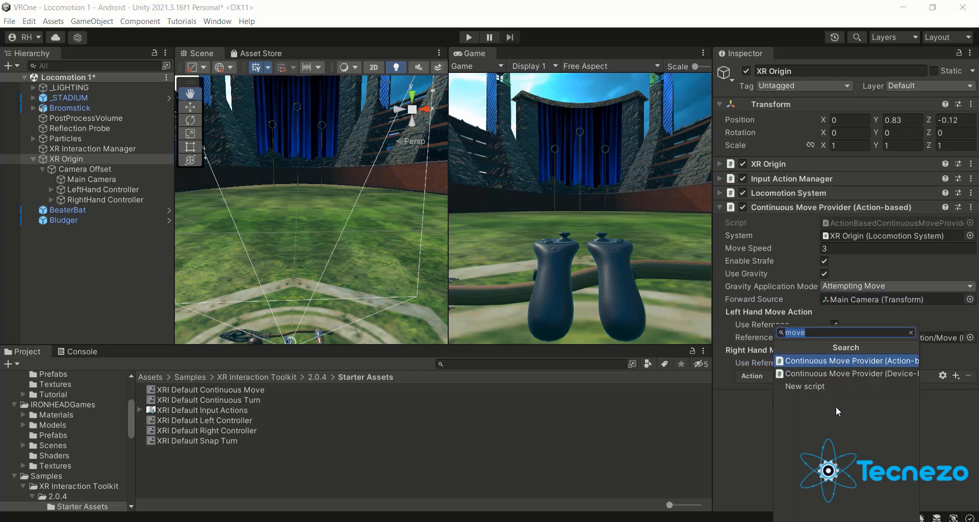
key(BackSpace)
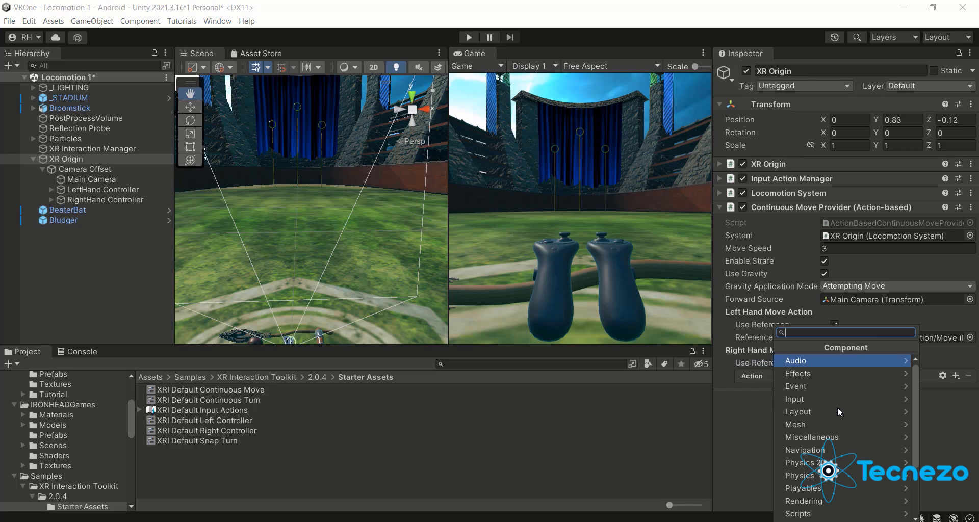
text(turn)
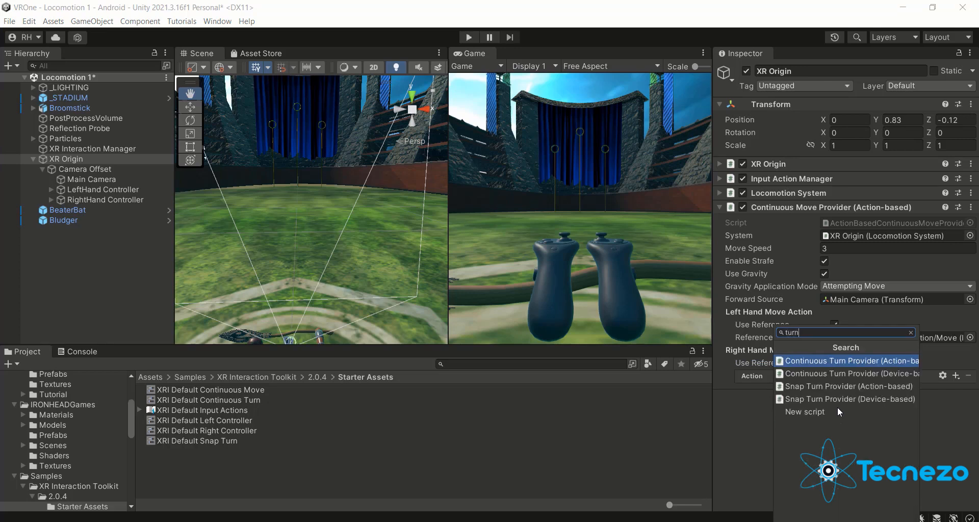
click(820, 363)
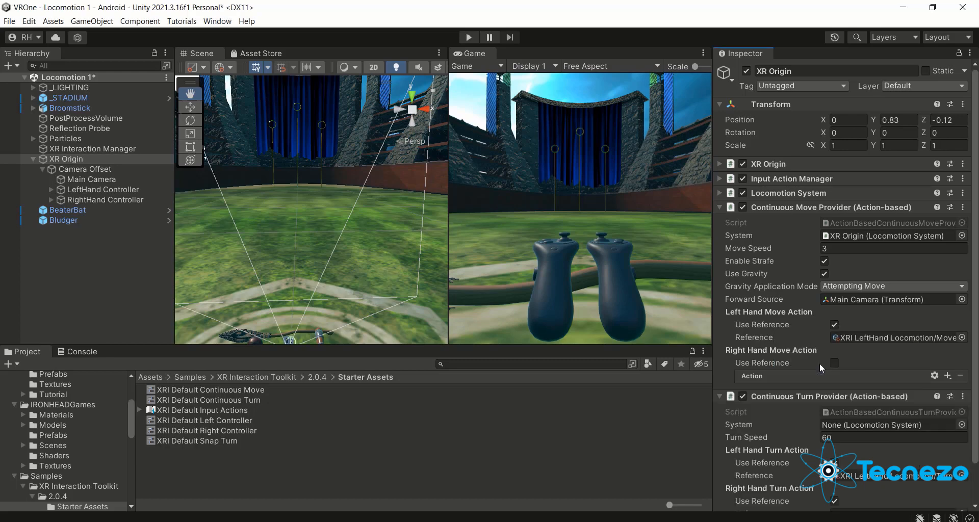
scroll(816, 406, down, 2)
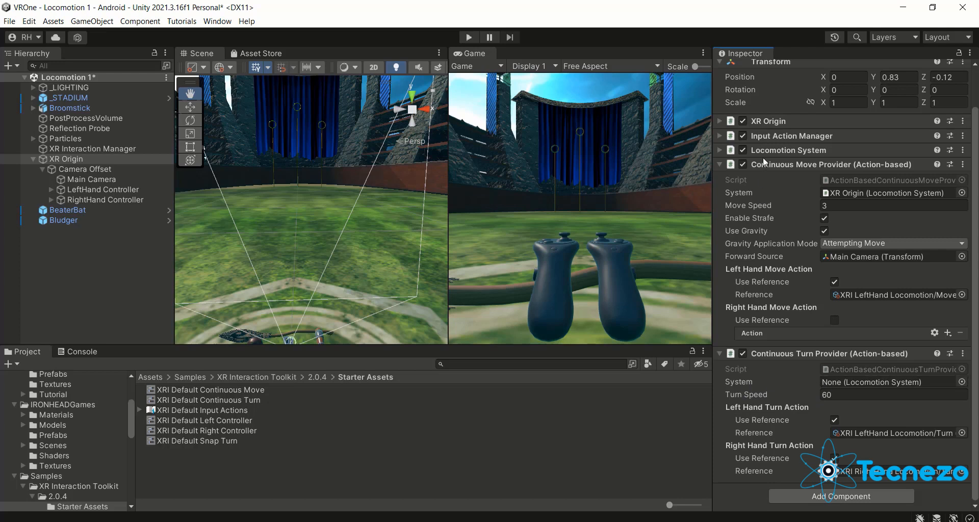
drag(767, 149, 861, 383)
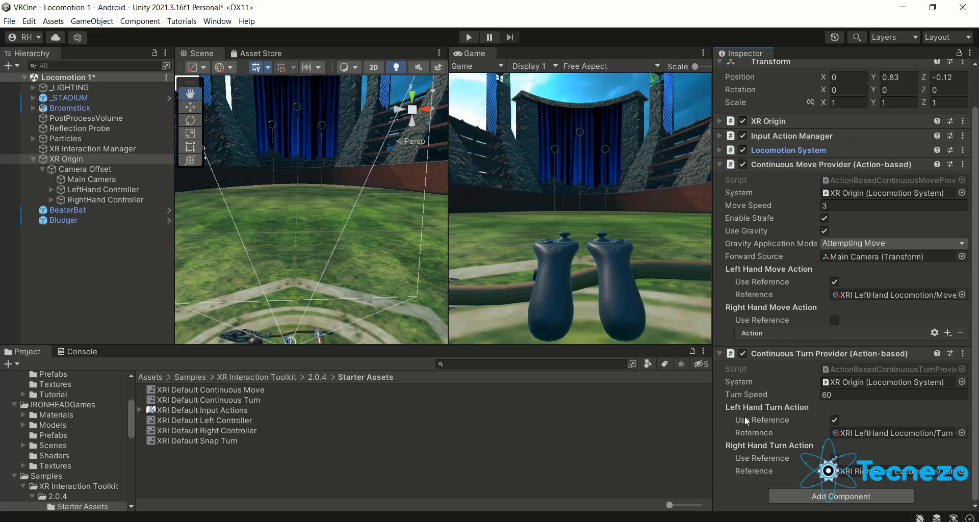
Disable Use Reference for the turn provider's Left Hand Turn Action and collapse the Continuous Move Provider
click(784, 448)
click(835, 420)
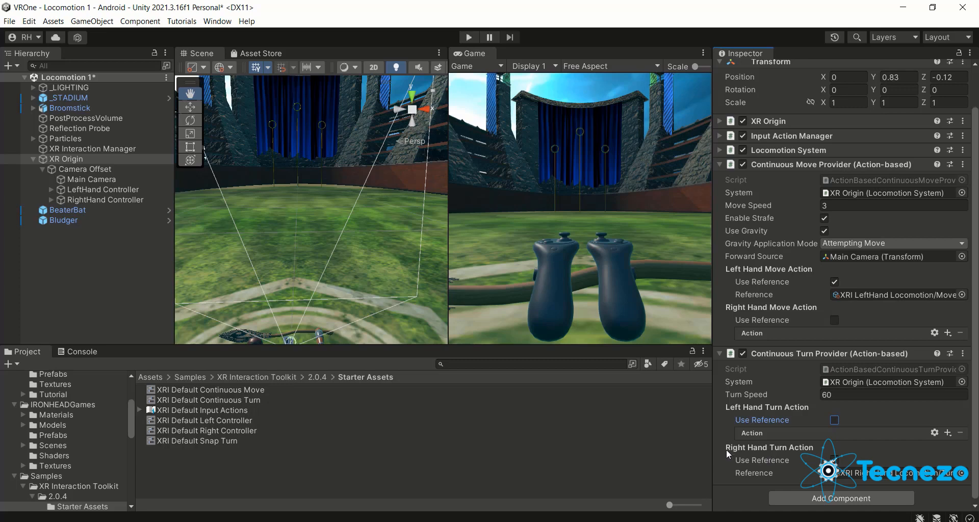
click(720, 165)
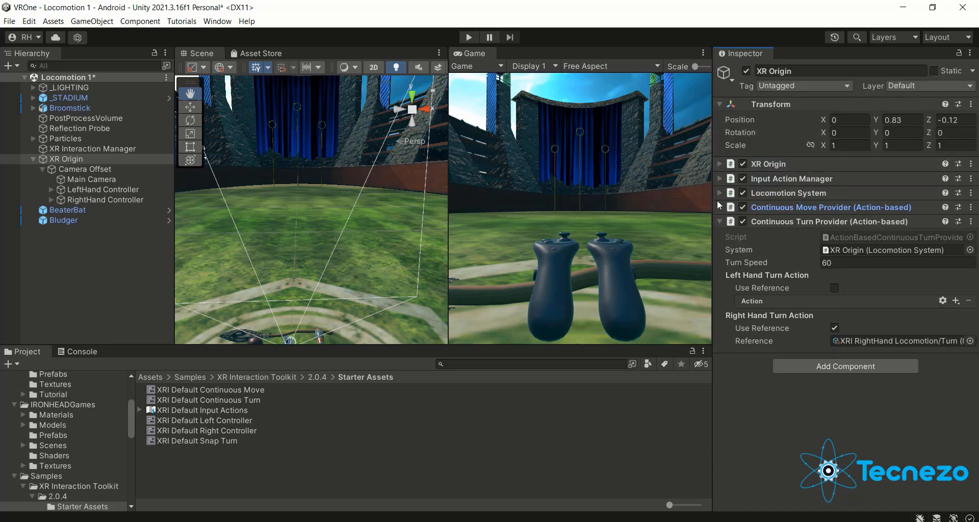
Collapse the Continuous Turn Provider and inspect the four StadiumModular_V04 pieces under _STADIUM MODULAR and their components
click(719, 223)
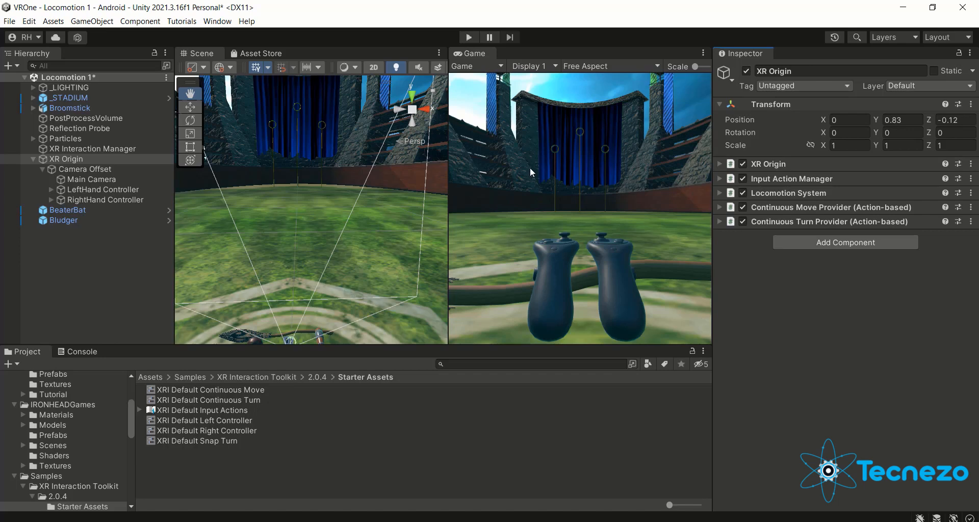
right_drag(250, 189, 455, 189)
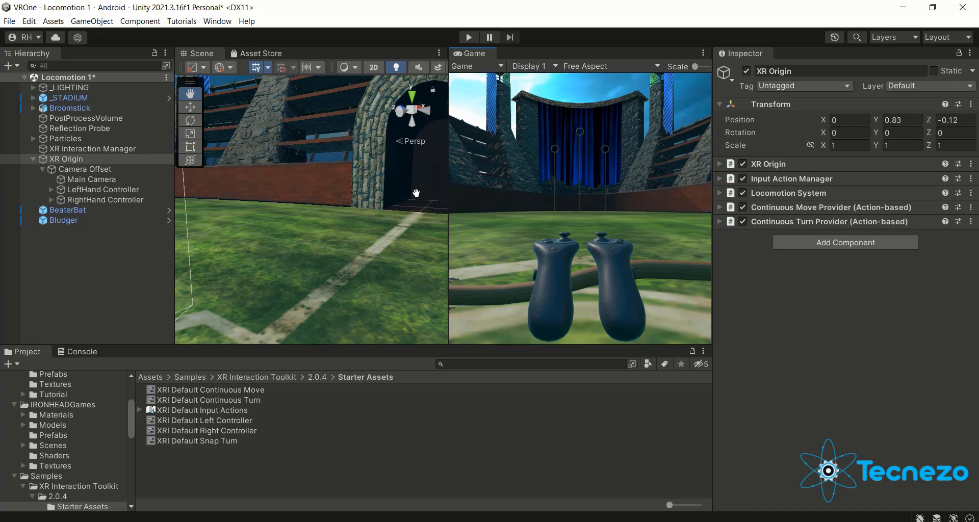
click(34, 97)
click(41, 108)
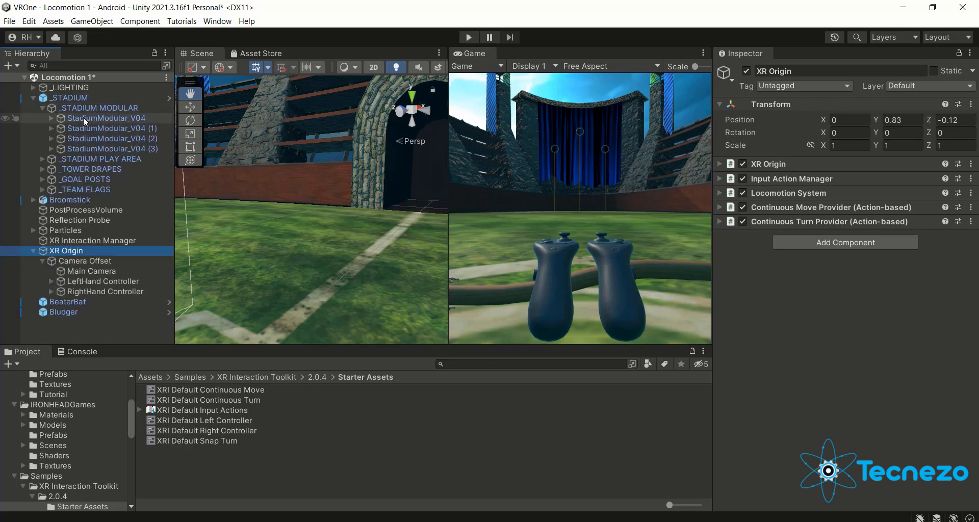
click(84, 118)
click(85, 128)
click(89, 138)
click(89, 149)
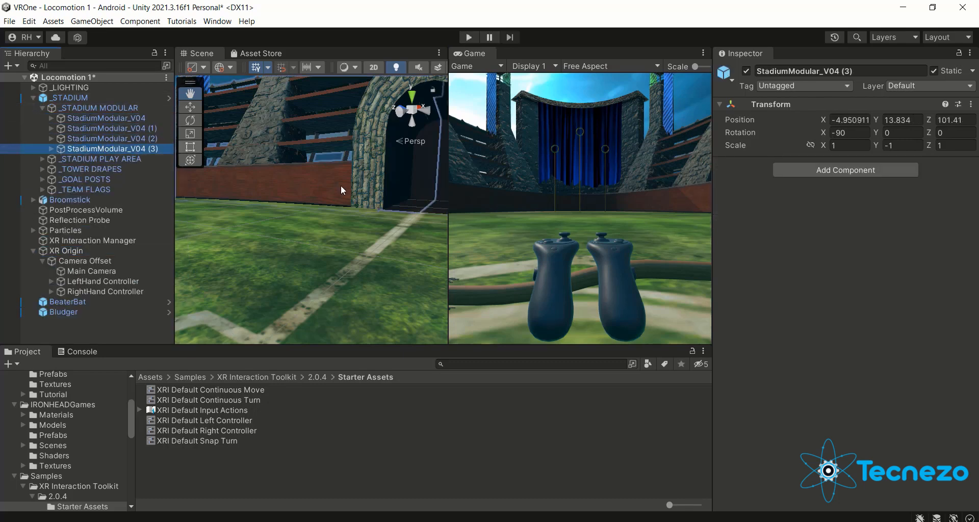
mouse_move(341, 187)
right_down()
mouse_move(101, 160)
mouse_move(348, 131)
mouse_move(349, 148)
mouse_move(316, 163)
mouse_move(348, 177)
right_up()
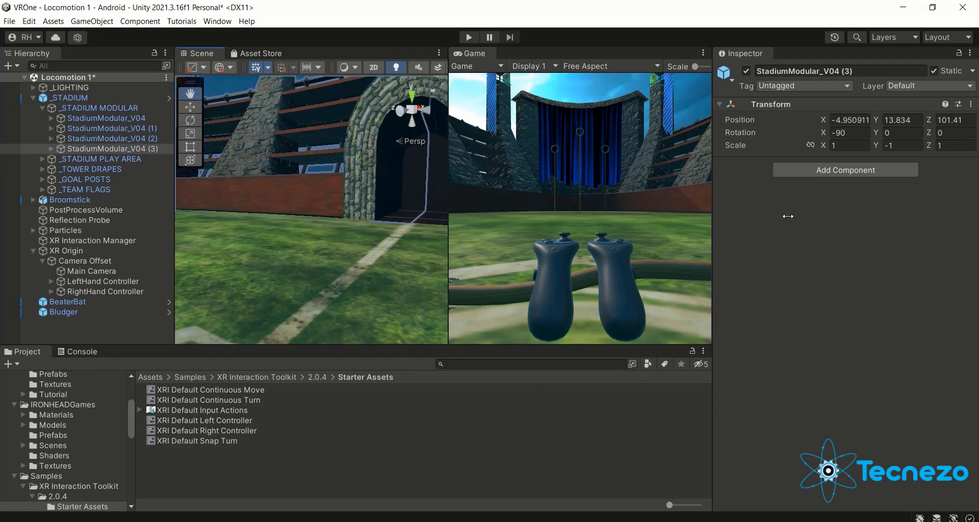
click(51, 148)
click(51, 149)
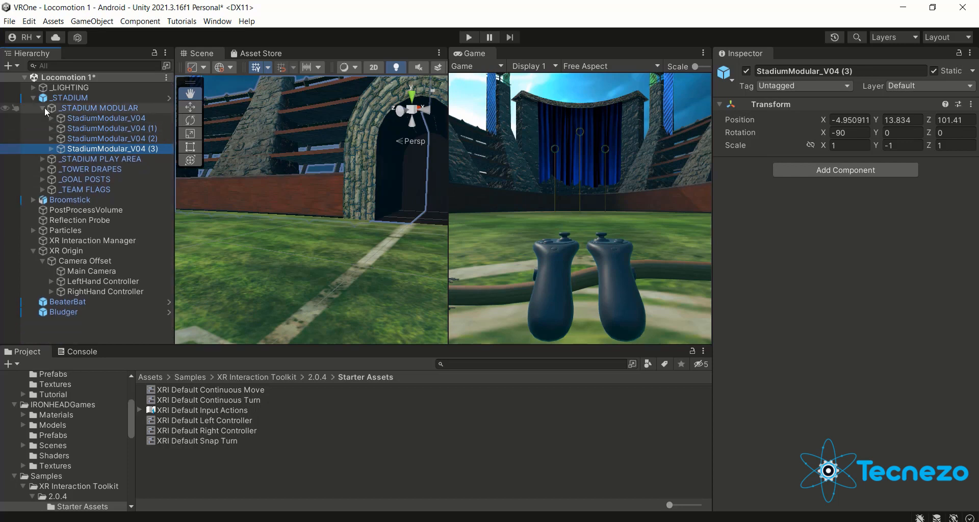
click(43, 109)
click(34, 97)
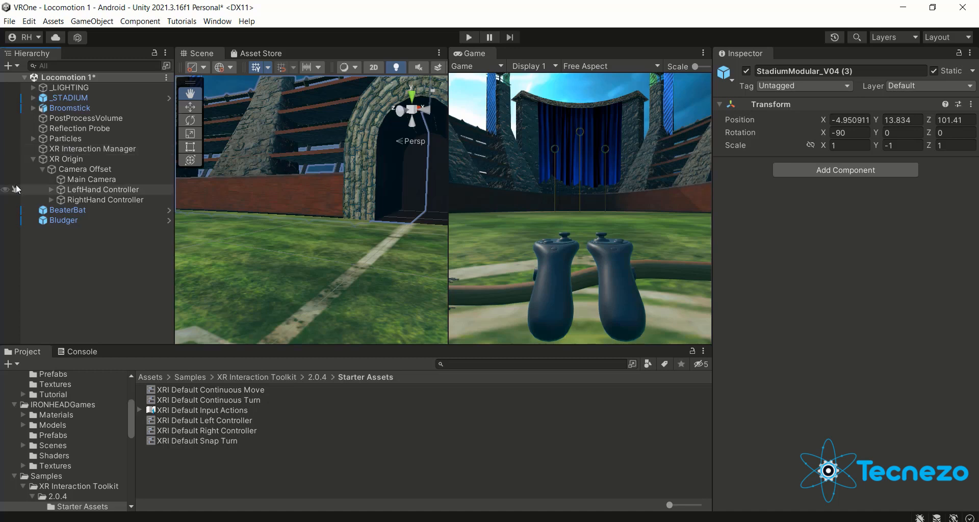
Add a Character Controller component to XR Origin
click(75, 159)
click(794, 244)
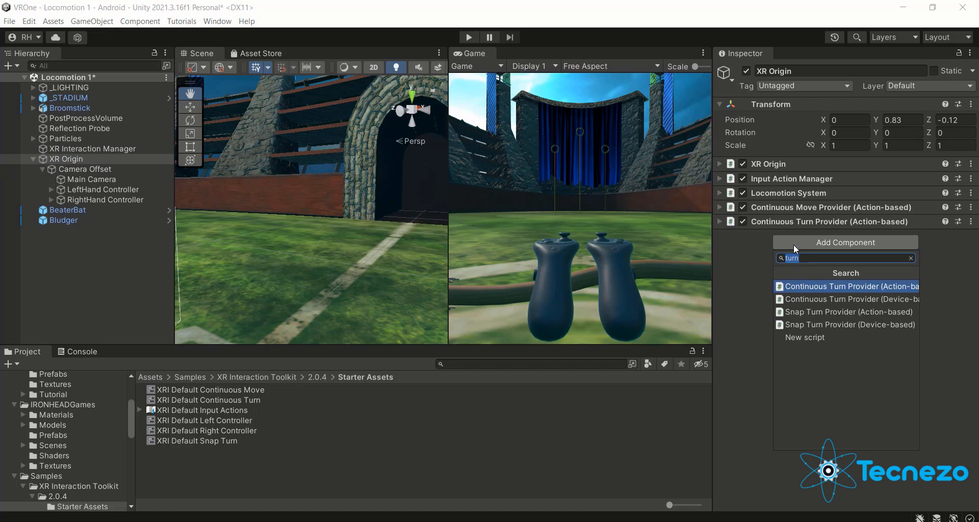
text(char)
click(807, 286)
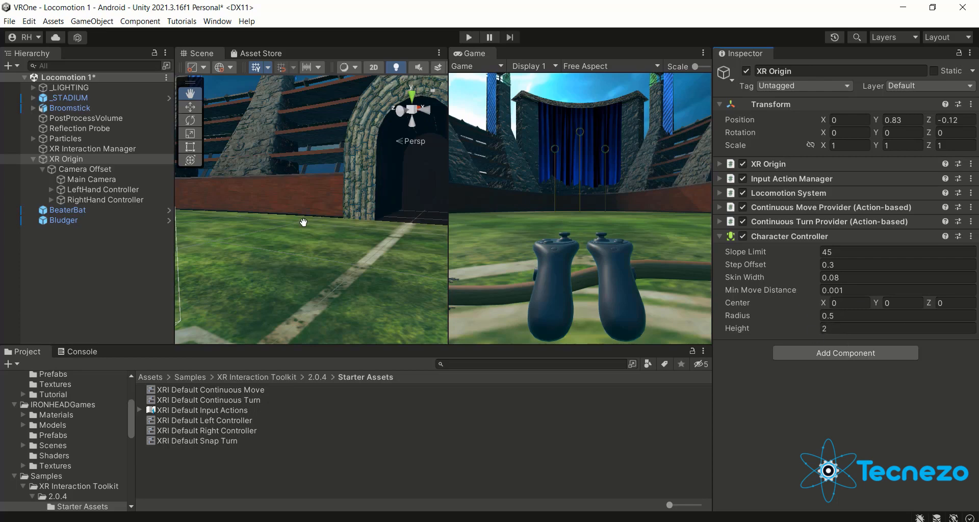
Frame XR Origin in the scene and check the Character Controller's capsule, toggling the object off and on again
alt+drag(304, 223, 56, 282)
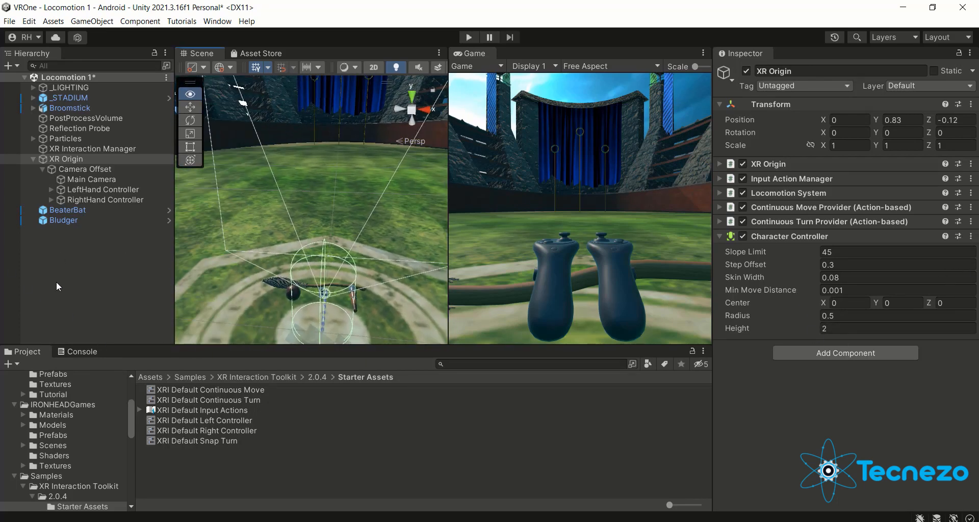
right_click(56, 281)
click(140, 301)
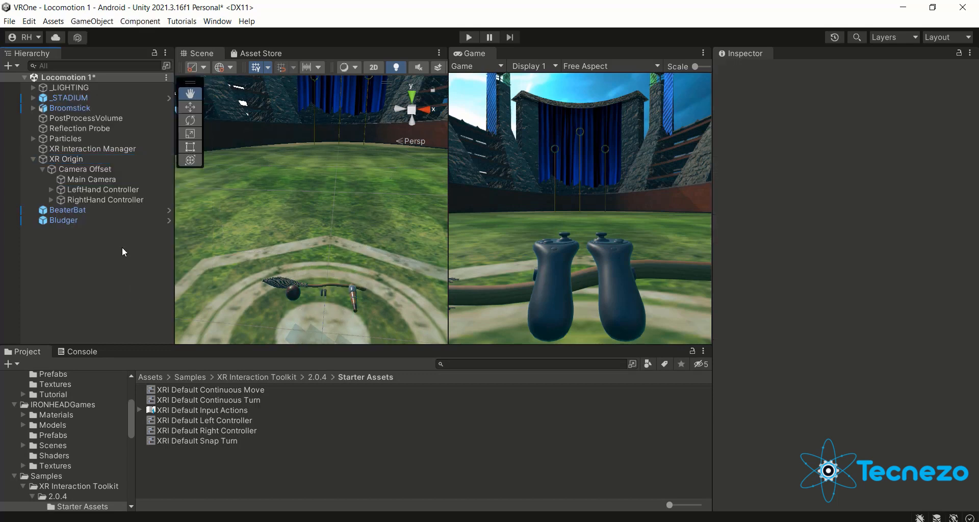
click(72, 159)
key(f)
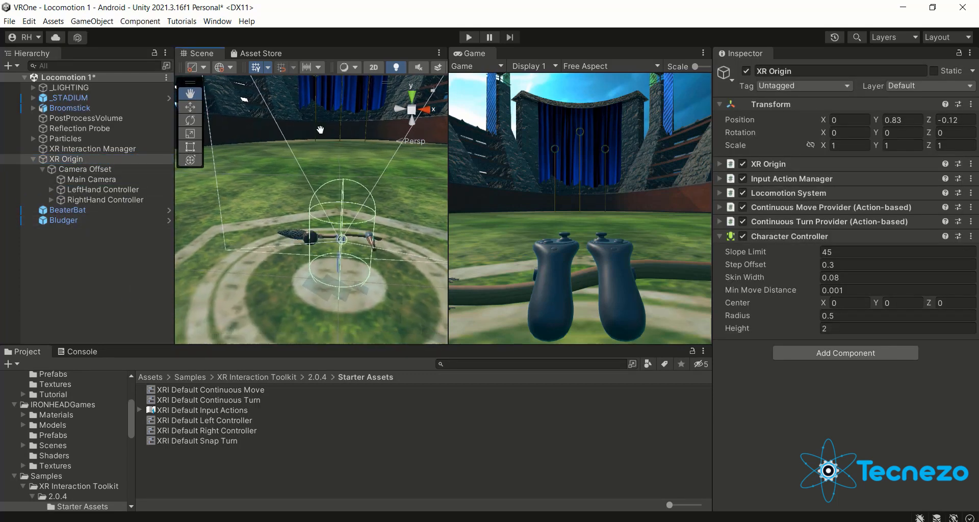
click(742, 237)
click(747, 70)
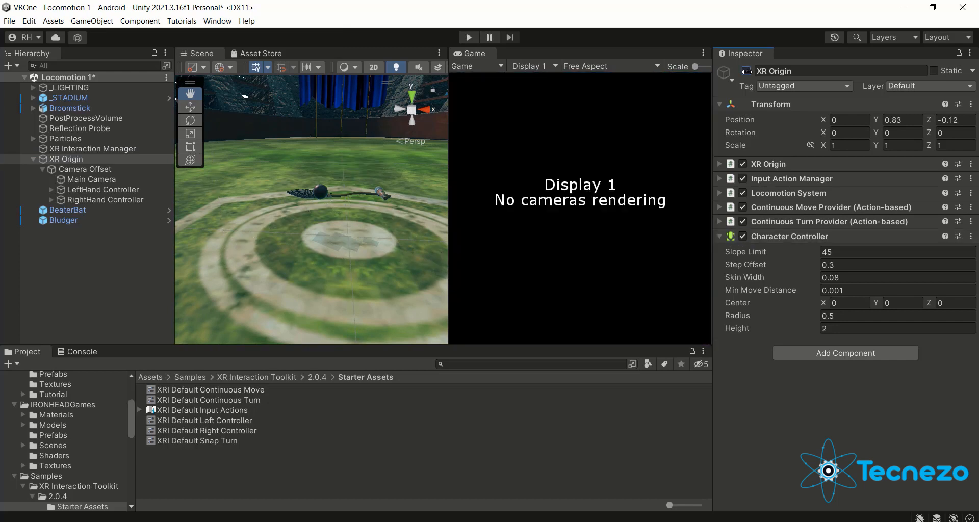
click(747, 71)
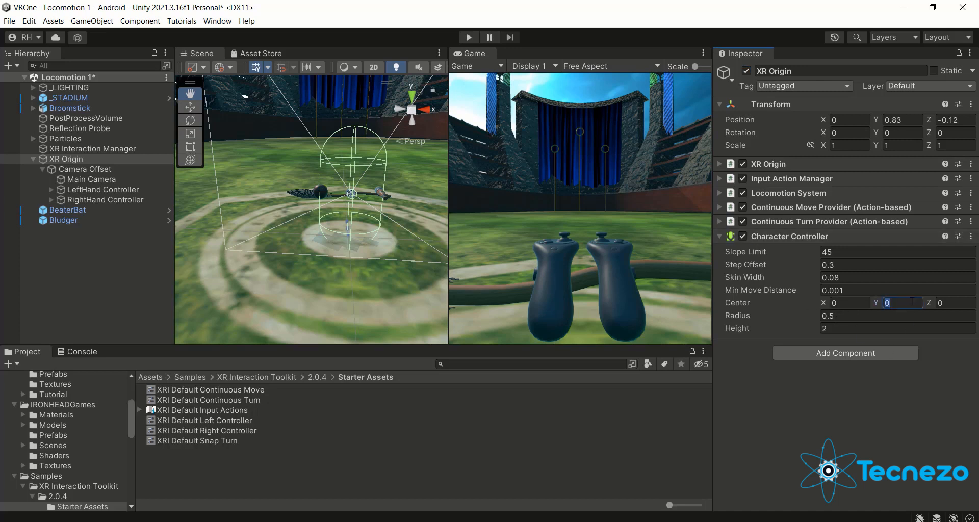
Set the Character Controller's Center Y to 1 and its Radius to 0.25
text(1)
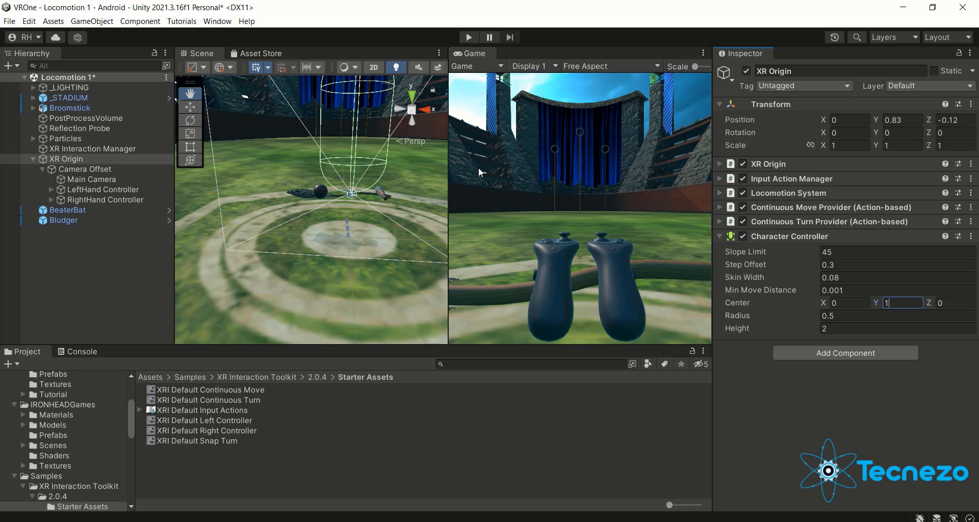
click(838, 317)
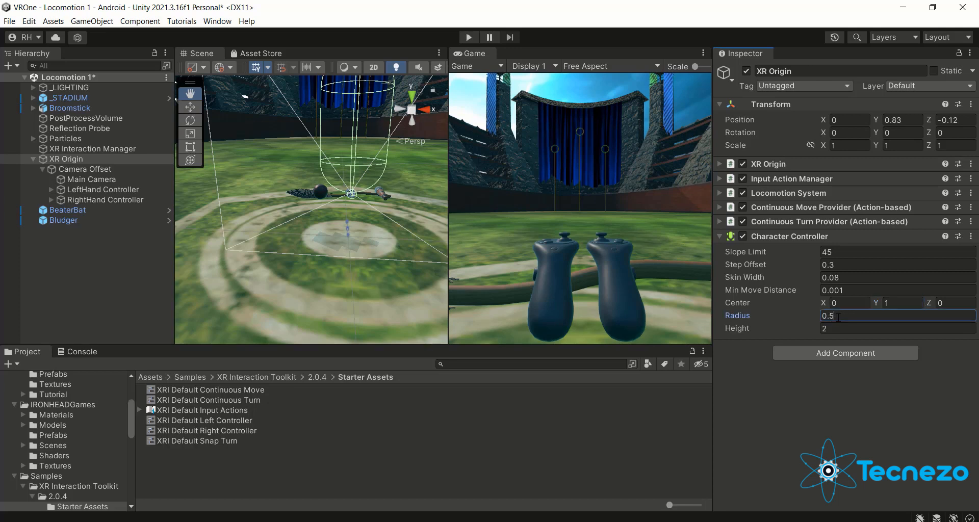
text(0.)
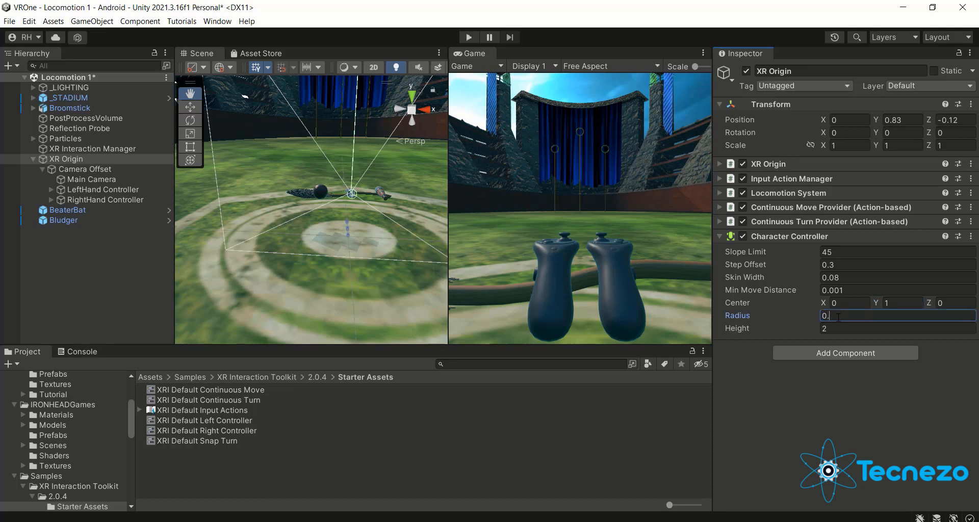
text(25)
mouse_move(315, 209)
right_down()
mouse_move(324, 141)
mouse_move(326, 213)
right_up()
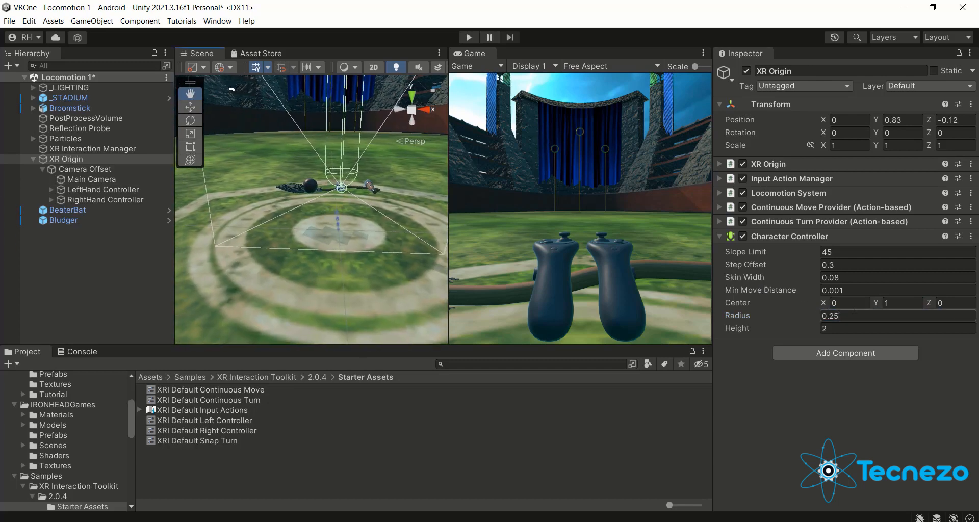
Try Center Y values of 0, 0.64 and 0.5 on the Character Controller, return it to 1, and deselect XR Origin
click(886, 304)
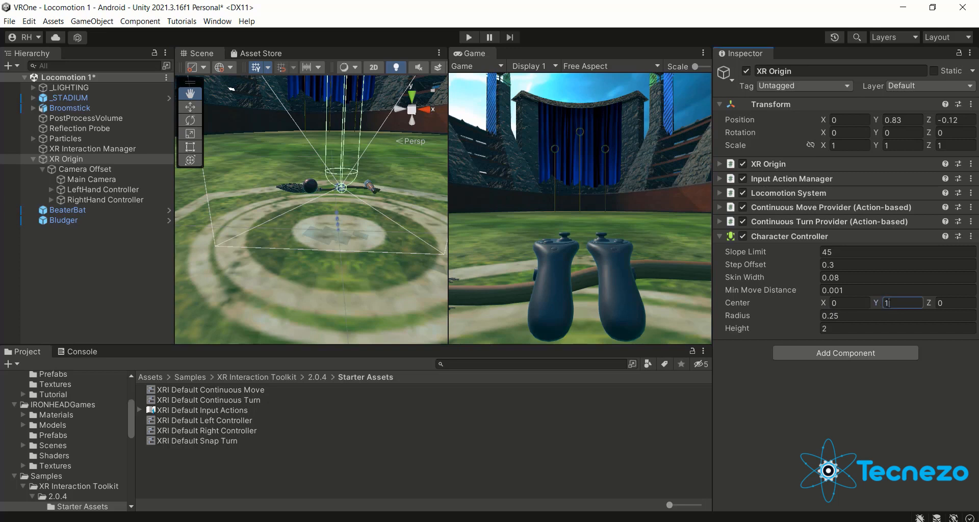
text(0)
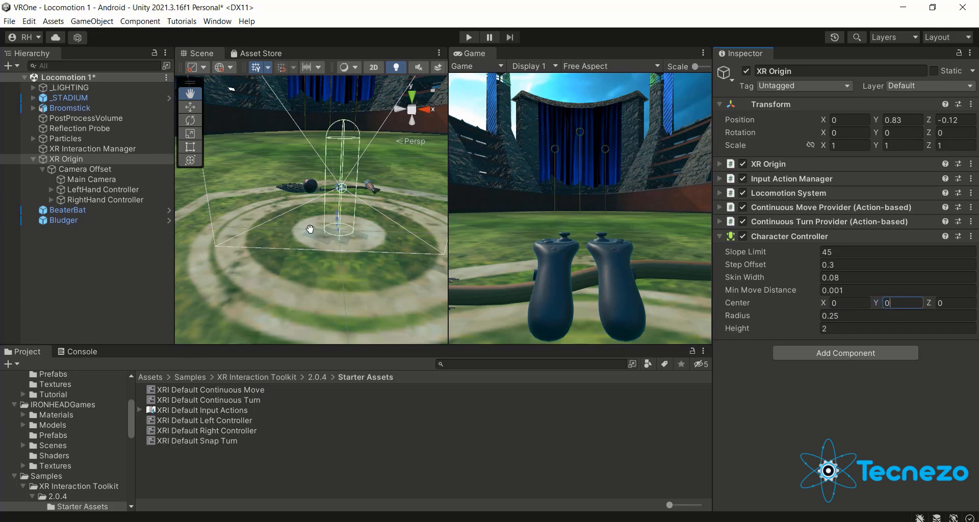
drag(877, 302, 890, 301)
click(891, 302)
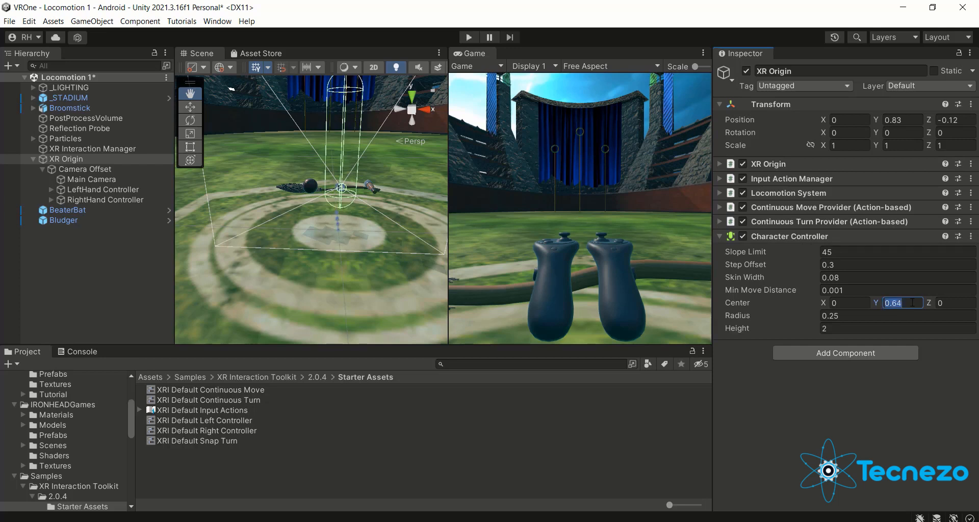
text(0.5)
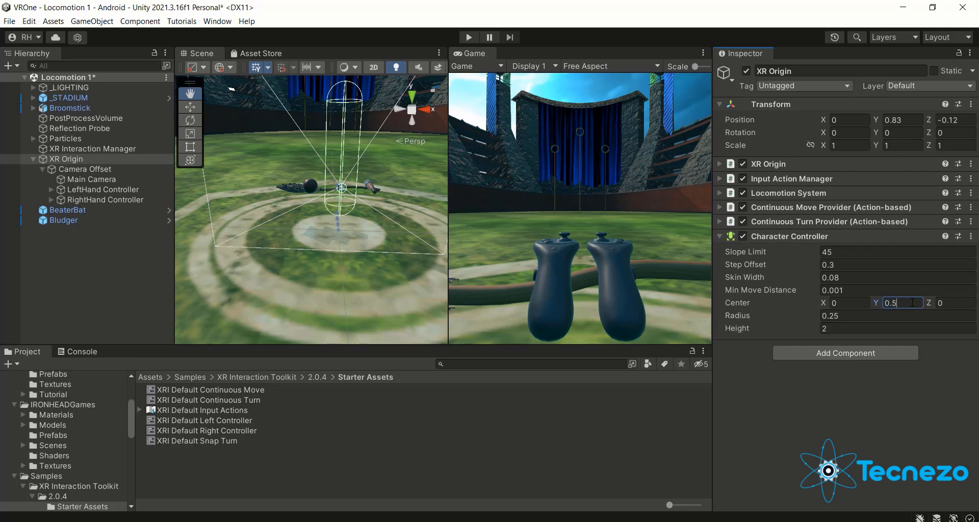
key(BackSpace)
key(BackSpace)
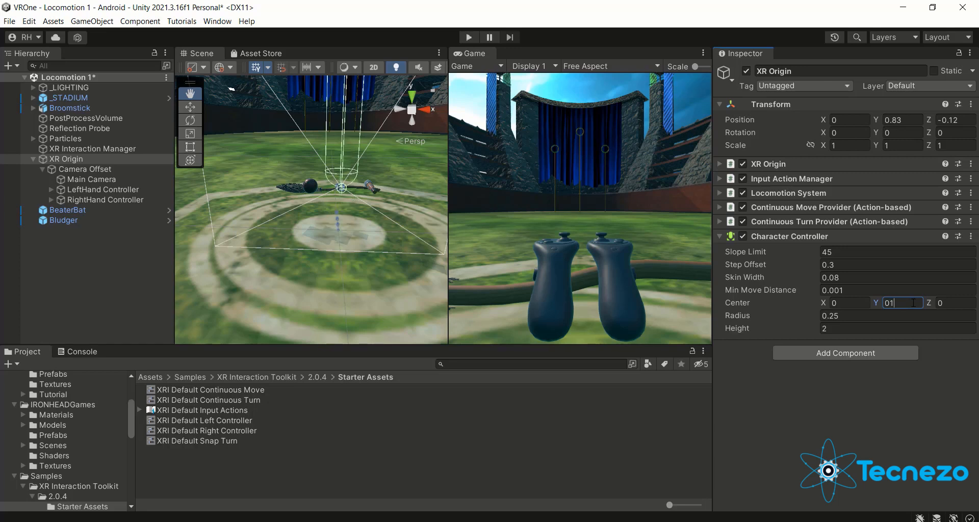
text(1)
click(85, 286)
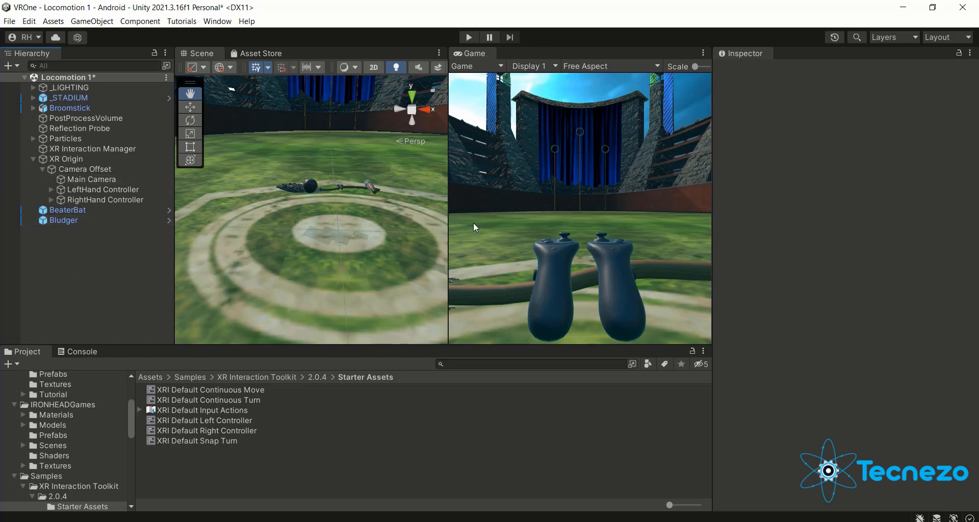
Widen the Scene view and dock the Game view as a tab between Scene and Asset Store
drag(448, 225, 601, 224)
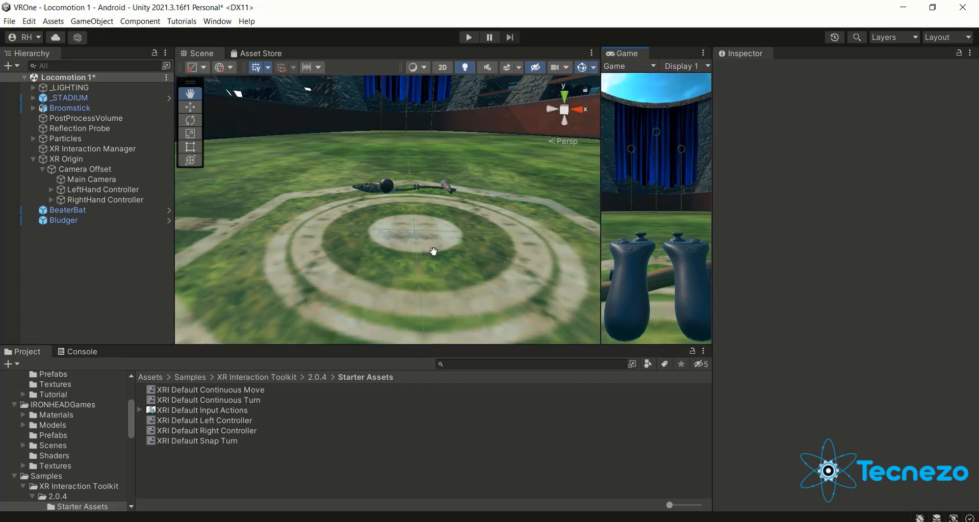
right_drag(434, 251, 527, 139)
drag(616, 54, 250, 53)
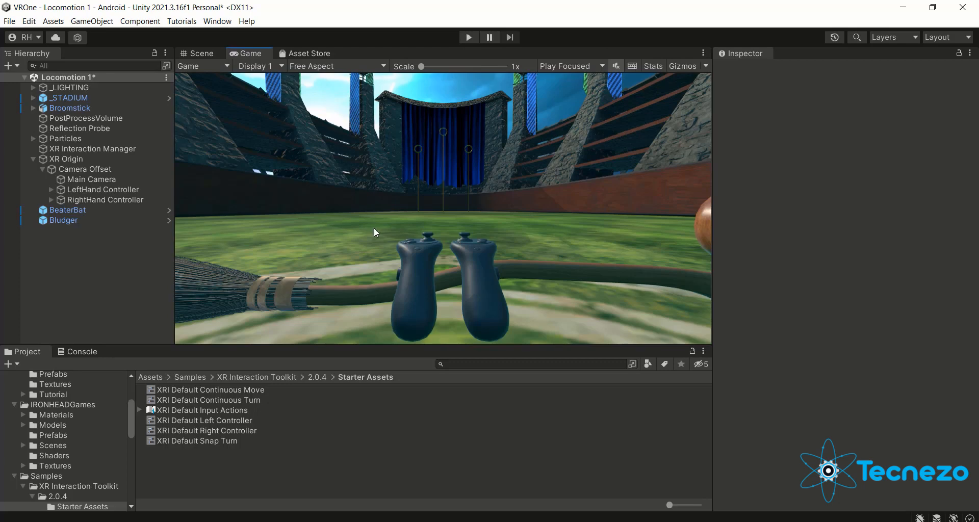
Return to the Scene view and examine the stadium's boundary walls, stands, archway and curtained ends
click(203, 54)
right_drag(630, 224, 419, 87)
middle_drag(456, 151, 448, 73)
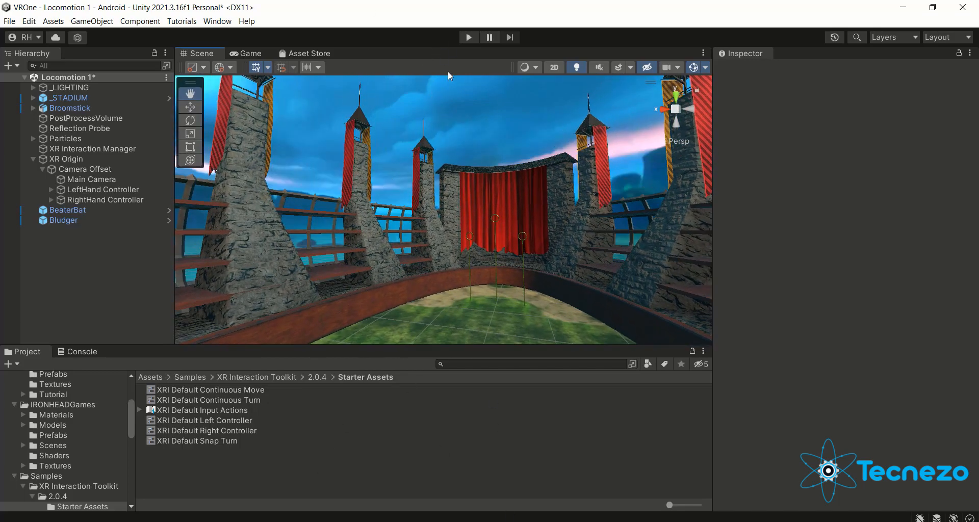
right_drag(520, 179, 363, 271)
middle_drag(480, 178, 299, 284)
right_drag(388, 148, 394, 60)
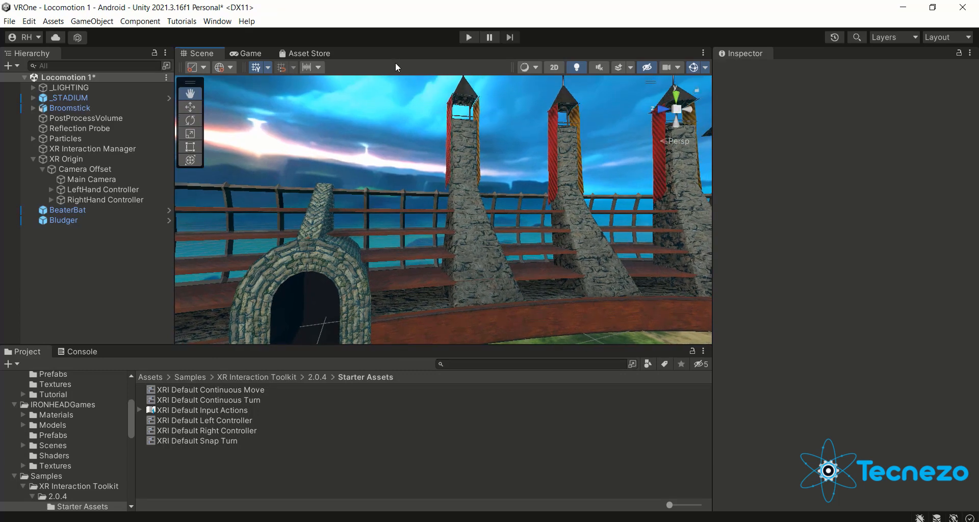
right_drag(415, 90, 474, 243)
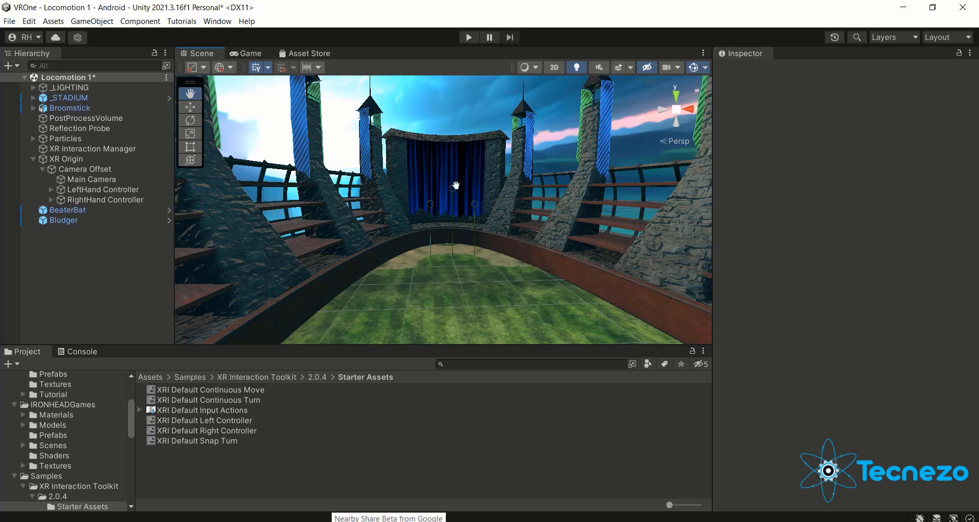
Expand _STADIUM down to its modular pieces and add a 3D cube as a child of _STADIUM MODULAR
click(29, 97)
click(32, 98)
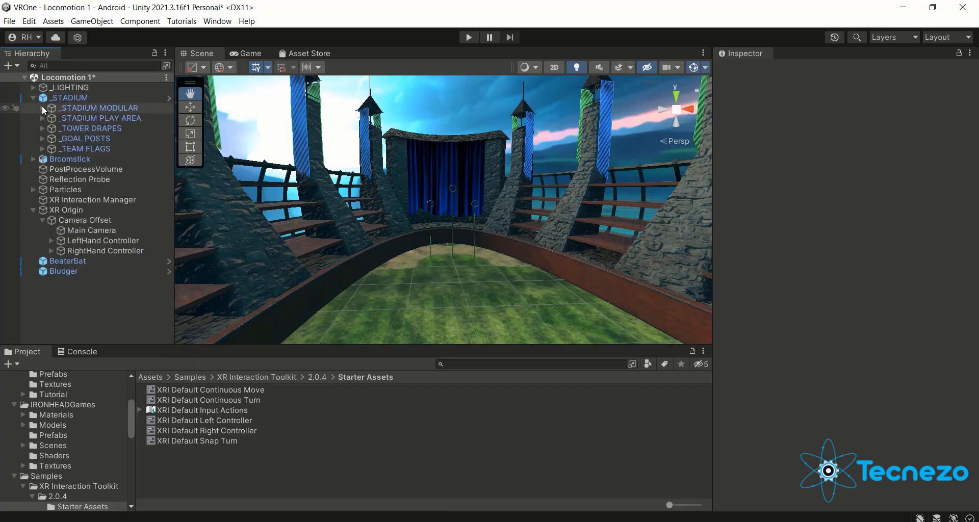
click(42, 107)
click(72, 112)
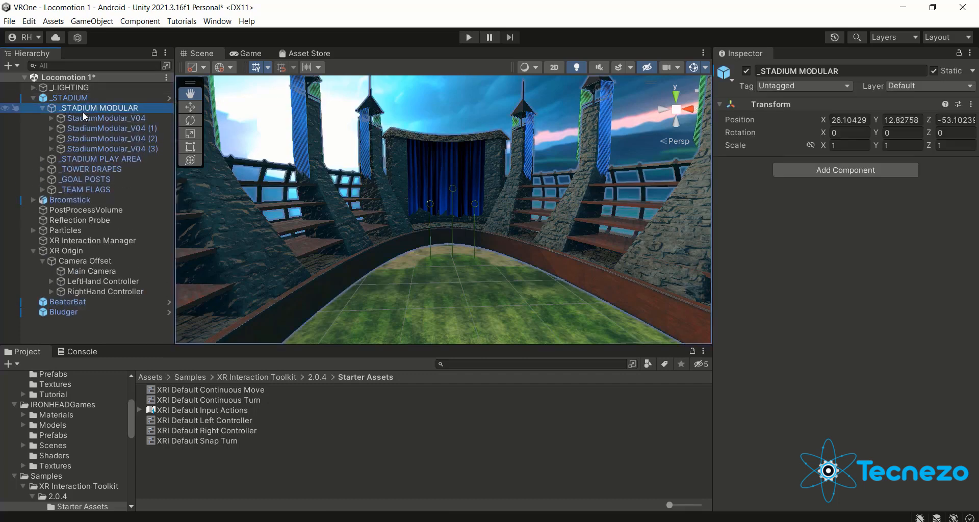
right_click(89, 110)
mouse_move(153, 279)
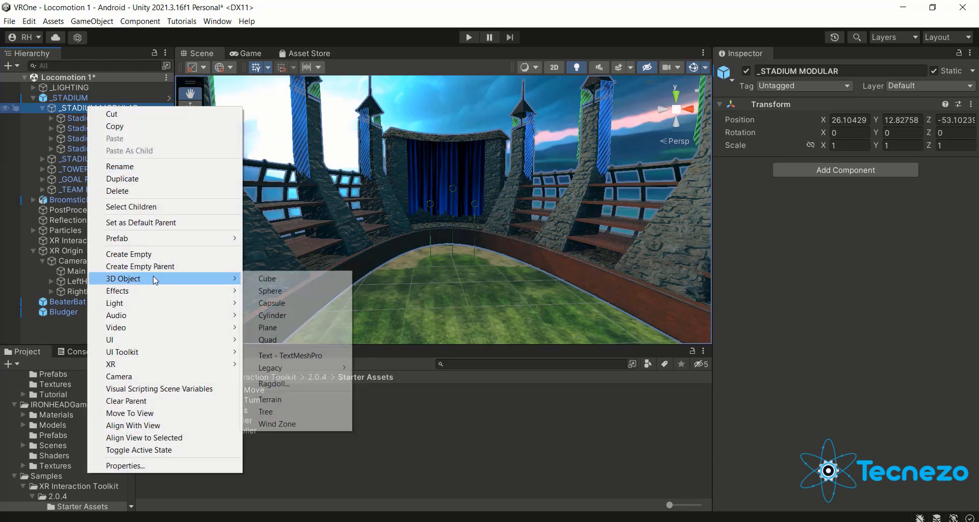
click(266, 278)
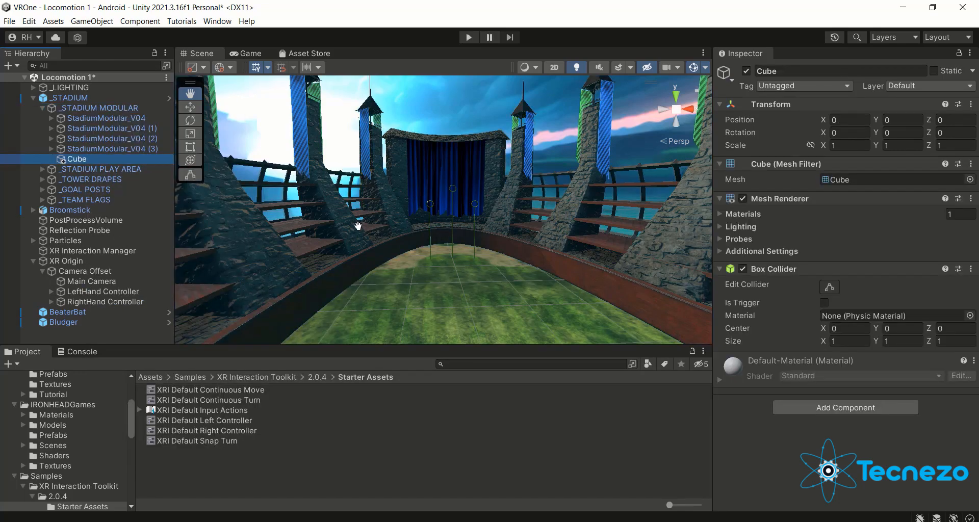
Move the cube down to the ground beside the stadium's boundary wall, at about X -8.68, Y -12.12, Z 0
key(f)
right_drag(723, 288, 693, 246)
middle_drag(631, 268, 379, 178)
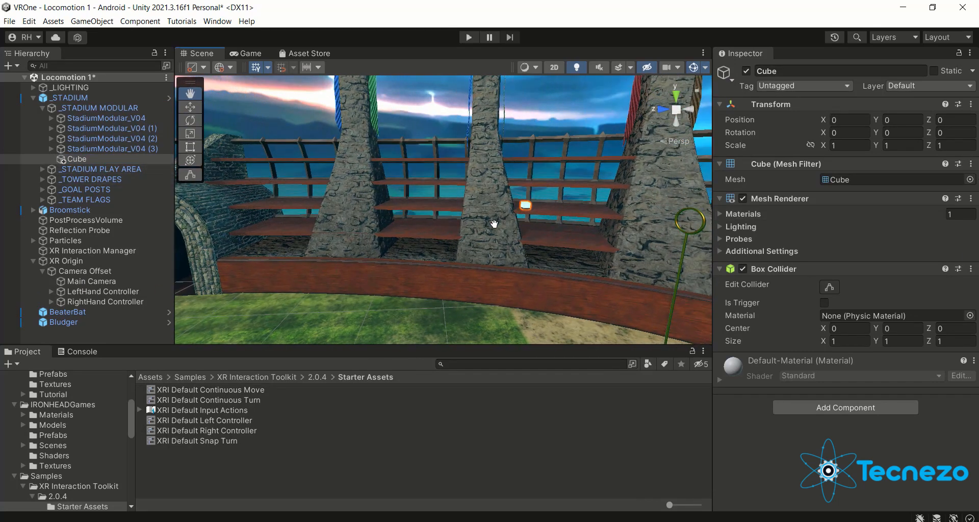
key(w)
drag(522, 199, 542, 296)
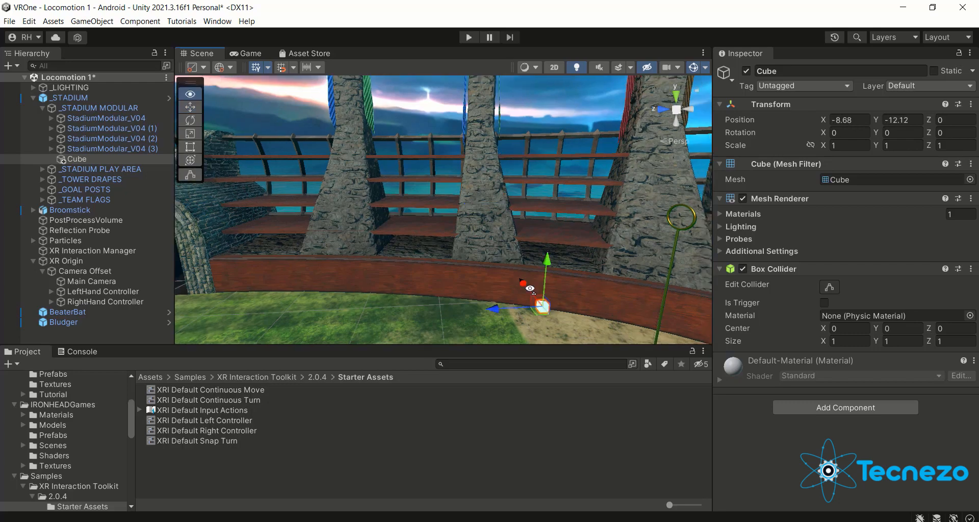
Rotate the cube about 6.6° around its Y axis to follow the direction of the boundary wall
right_drag(541, 295, 578, 58)
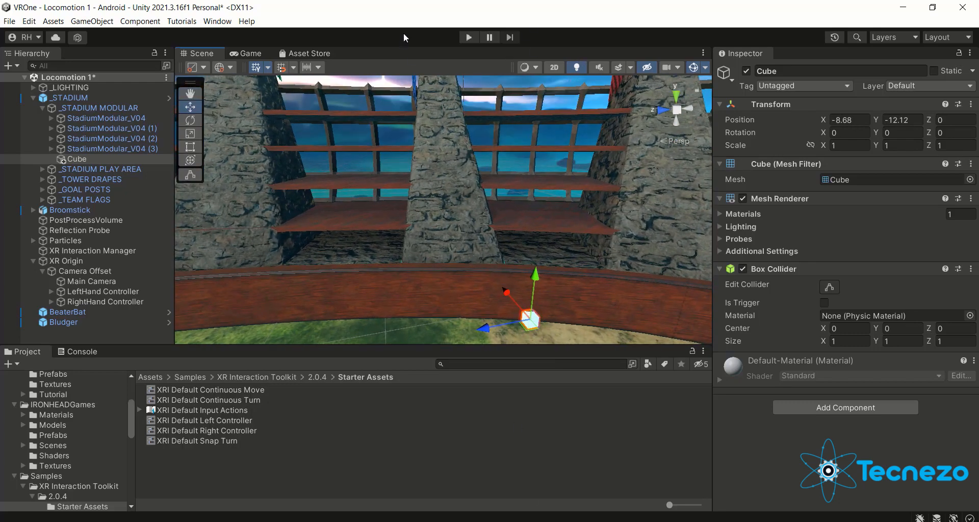
key(q)
drag(500, 233, 173, 438)
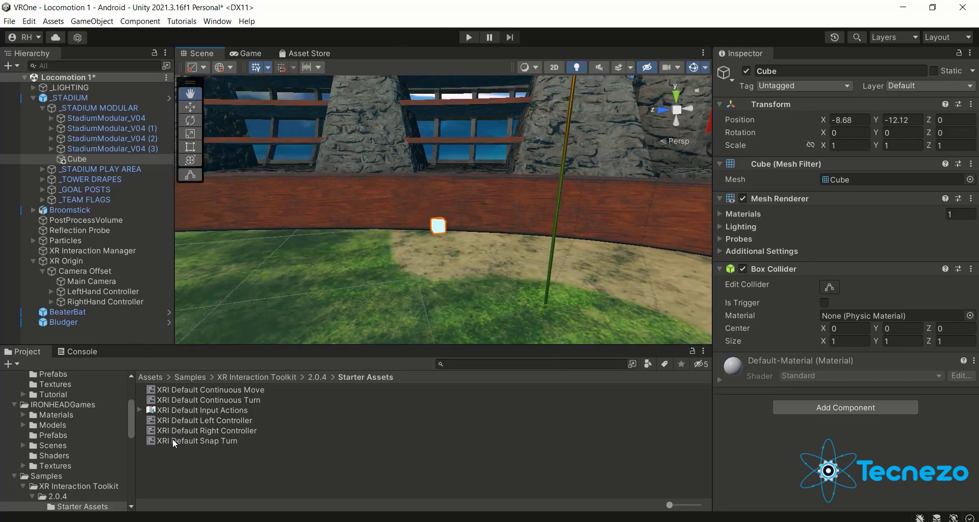
right_drag(335, 305, 349, 323)
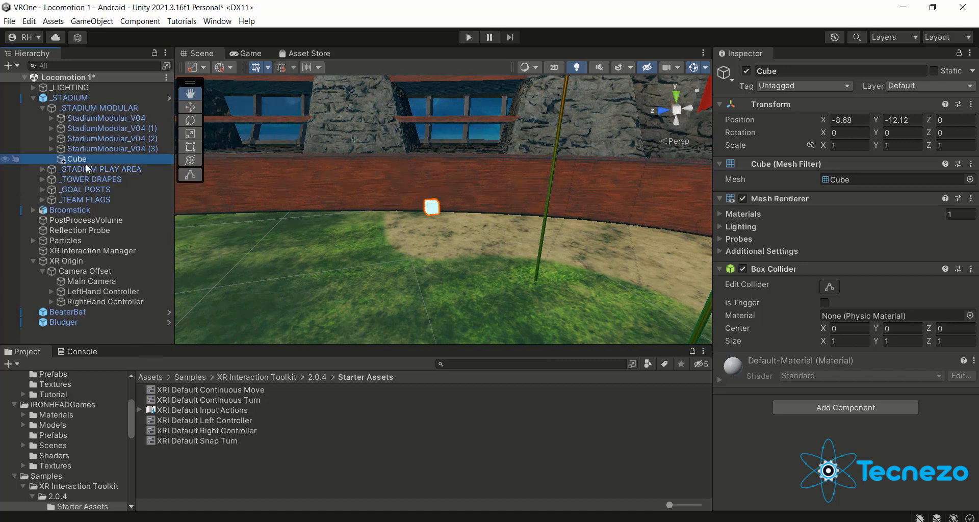
key(e)
mouse_move(424, 225)
mouse_down()
mouse_move(405, 224)
mouse_move(413, 228)
mouse_up()
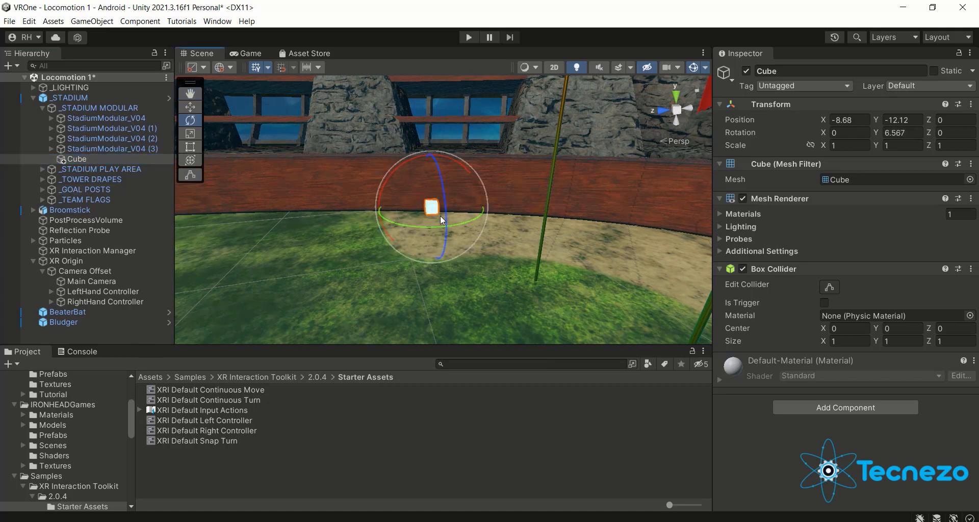
Stretch the cube along the boundary wall to a Z scale of about 57.89
key(r)
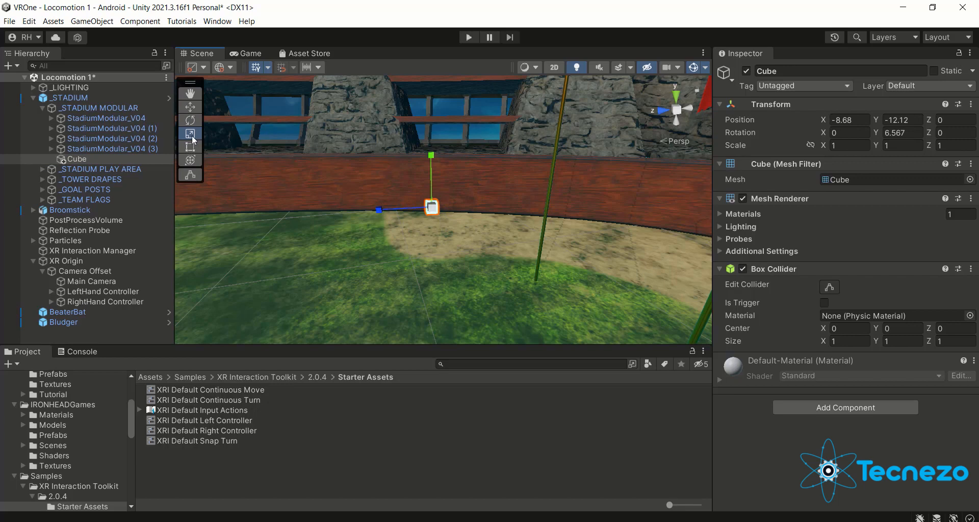
scroll(382, 268, down, 10)
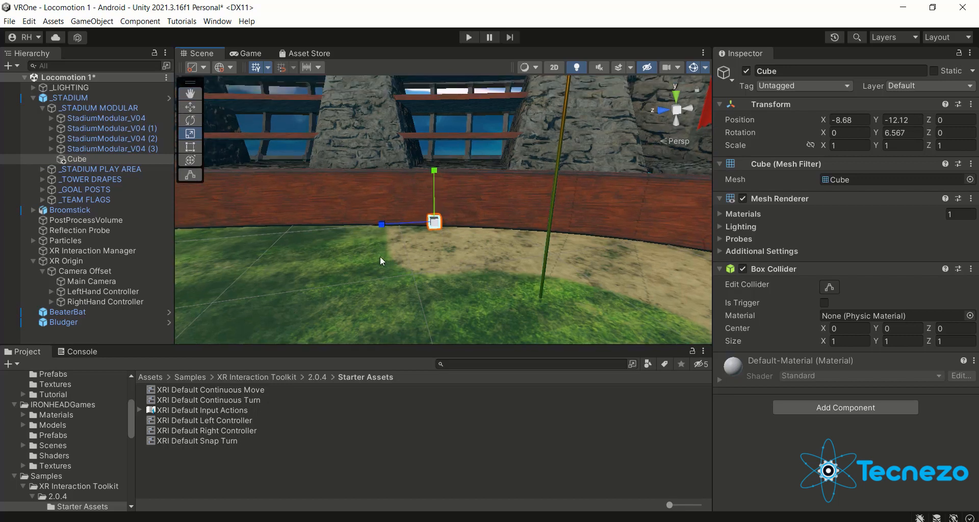
alt+right_drag(166, 467, 436, 177)
drag(462, 262, 394, 354)
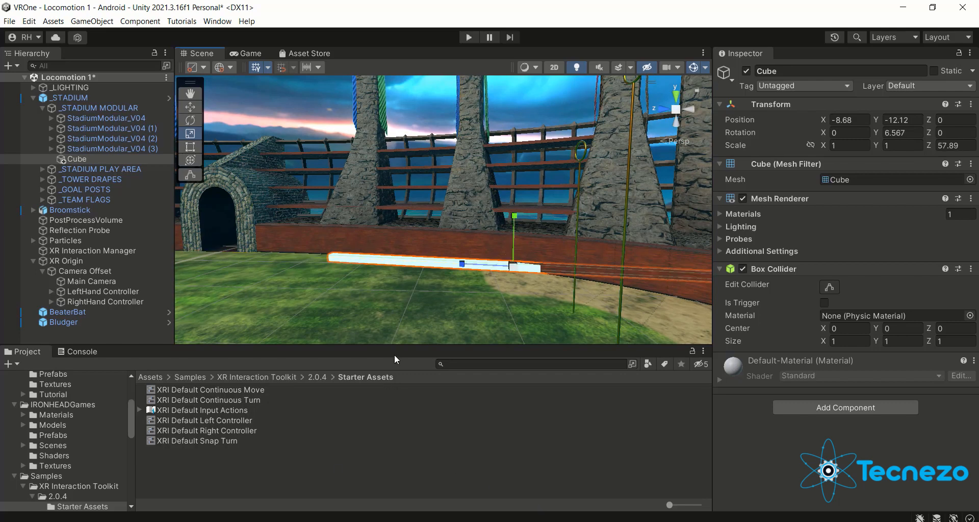
Align the stretched cube with the boundary wall at about X -7.1, Z 18.5, with a Y rotation of about 9.67
key(e)
drag(498, 285, 473, 284)
key(w)
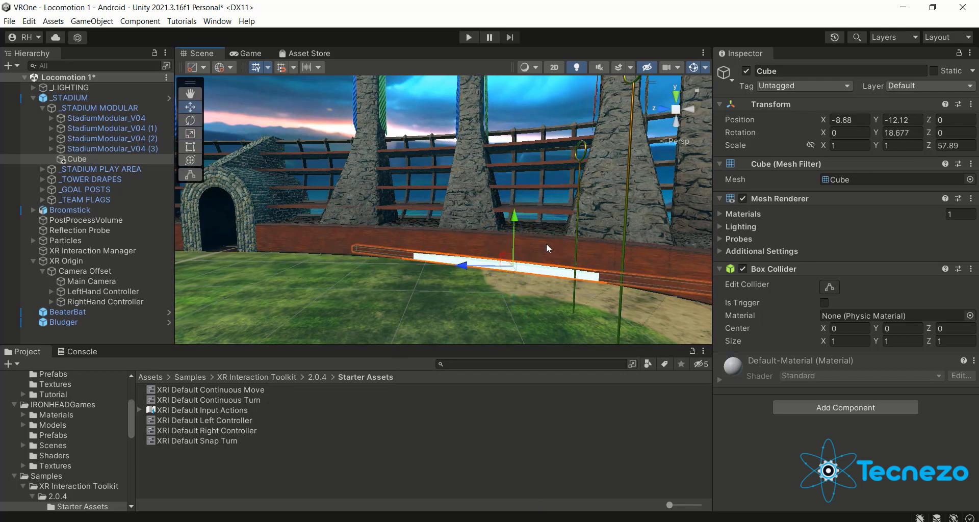
drag(507, 254, 505, 263)
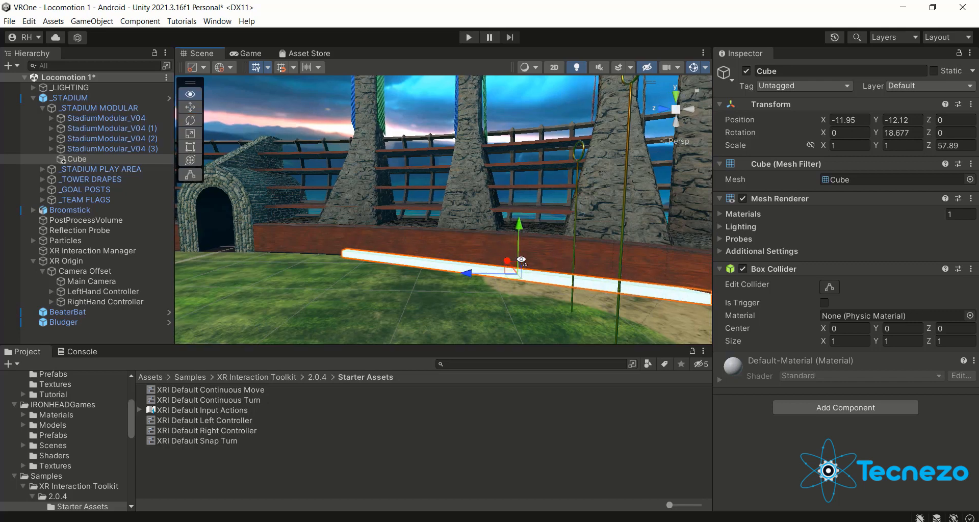
right_drag(502, 269, 558, 271)
drag(387, 270, 309, 278)
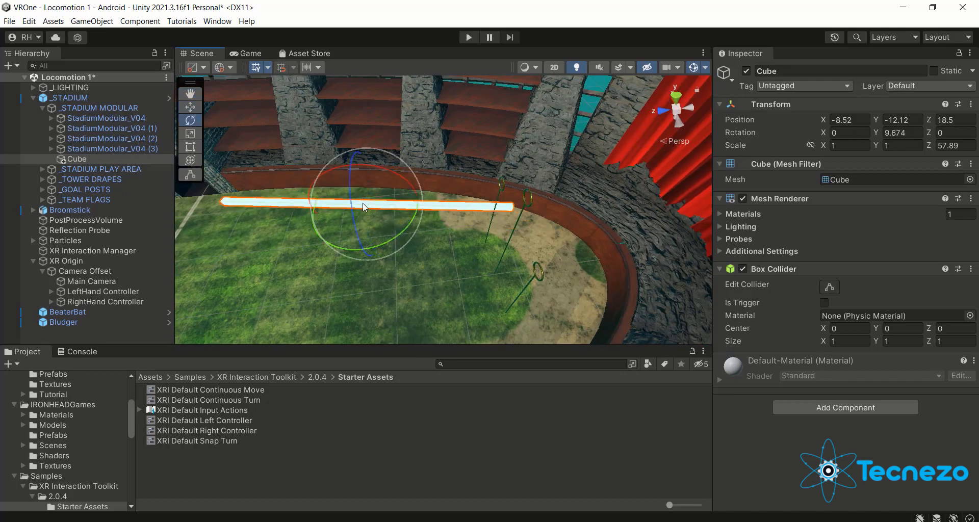
key(w)
drag(371, 161, 376, 167)
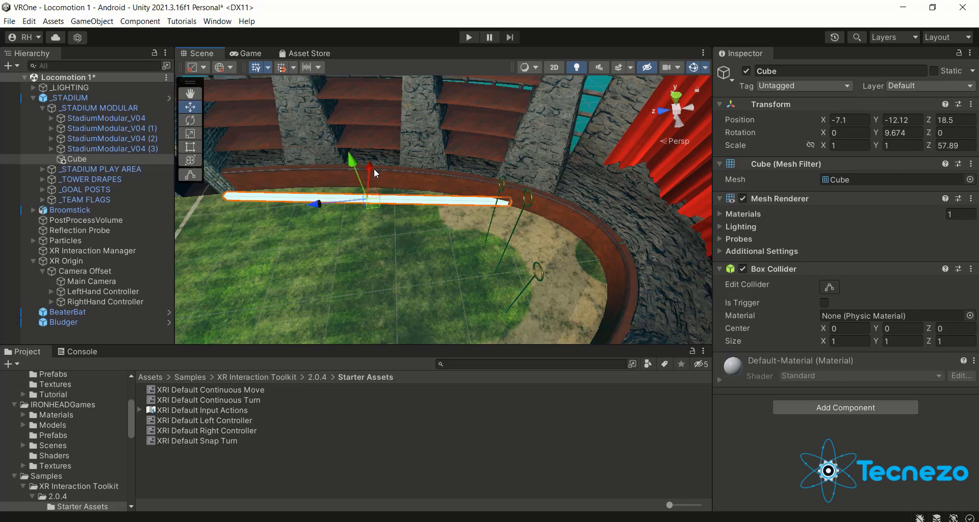
Heighten the cube to a Y scale of about 19.75 and raise it to about Y -2.1
key(t)
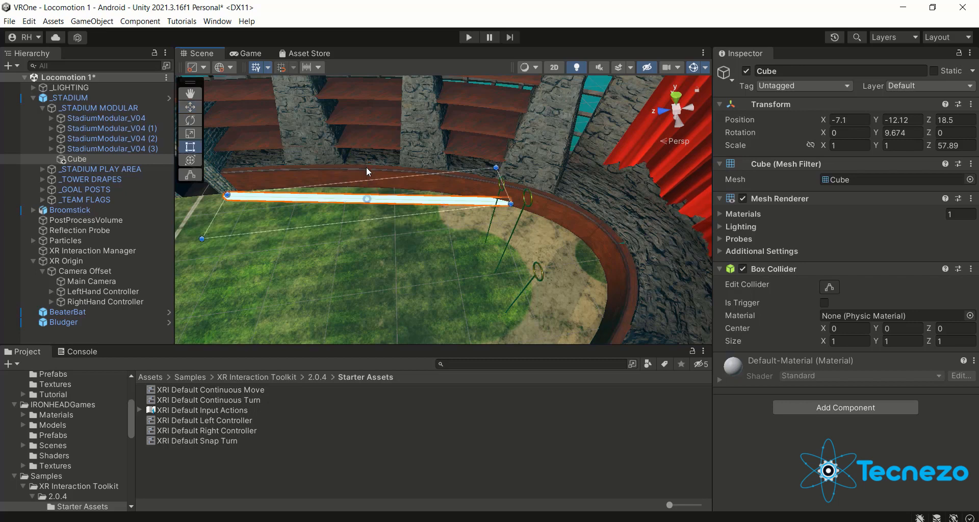
key(r)
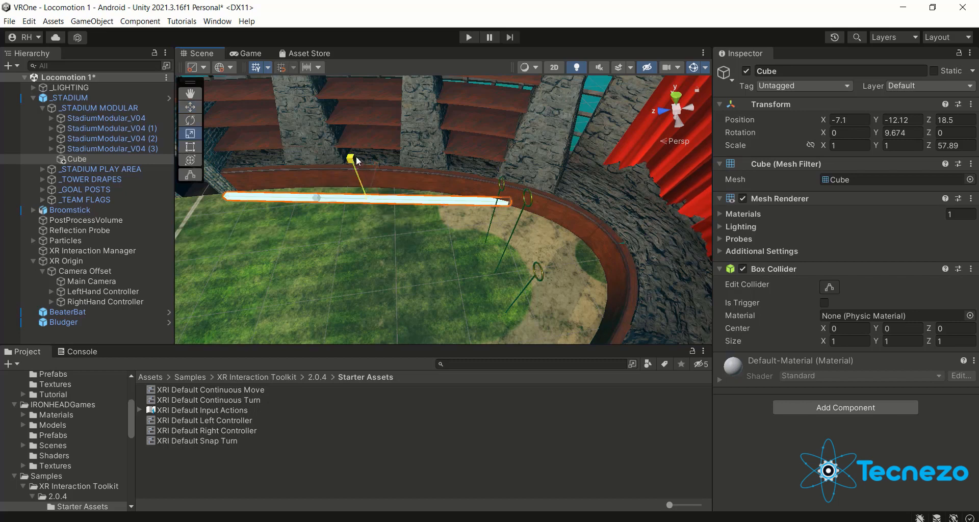
drag(355, 162, 305, 216)
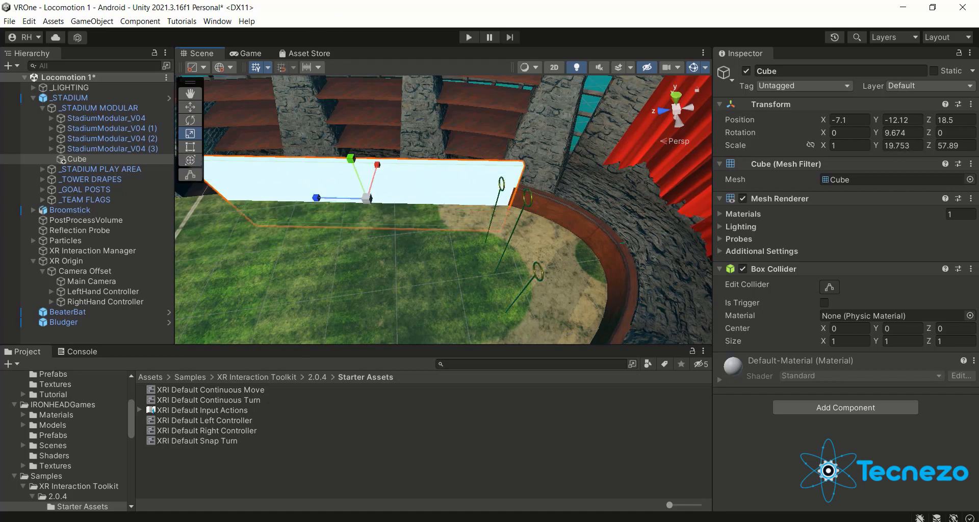
right_drag(445, 254, 431, 204)
key(w)
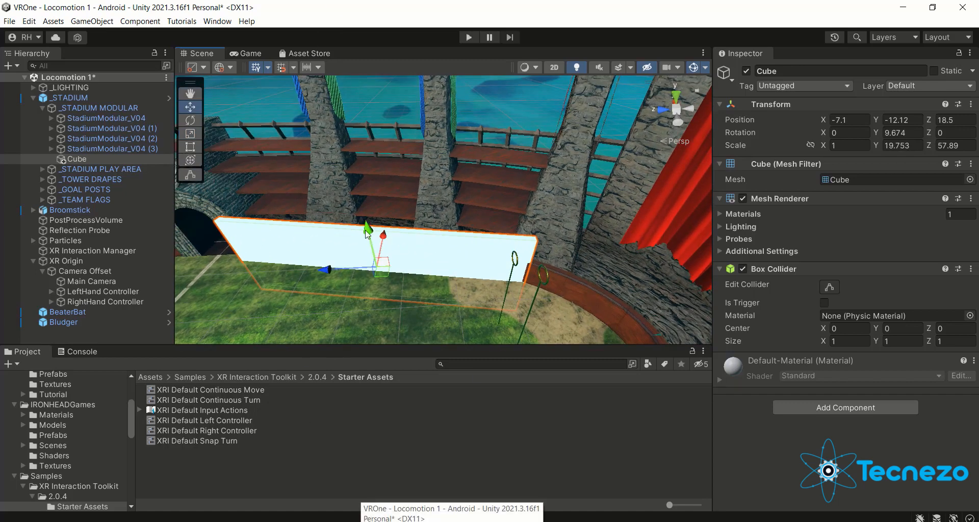
drag(366, 225, 359, 184)
Duplicate the cube and place the copy along the wall beyond the archway, at about Z 94.4 with a Y rotation of about -14.04
right_drag(429, 274, 355, 247)
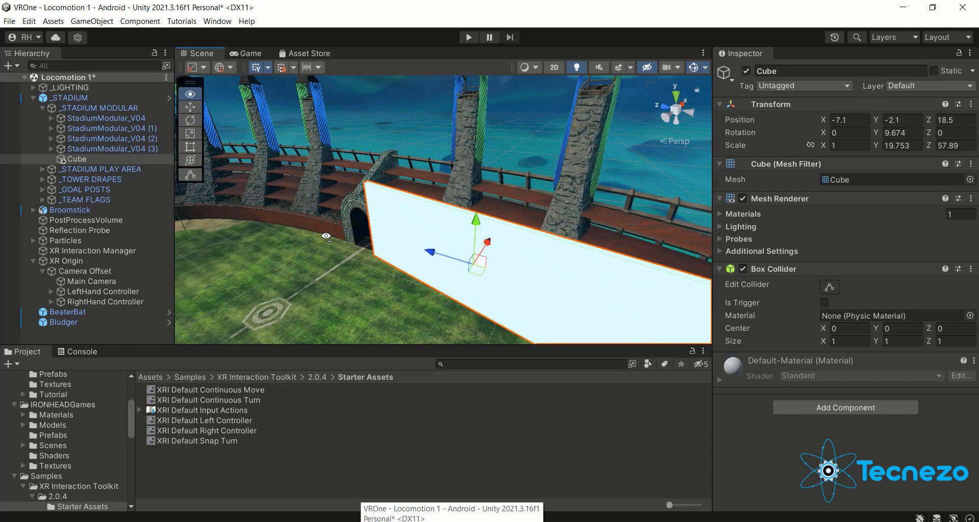
click(77, 159)
key(ctrl+d)
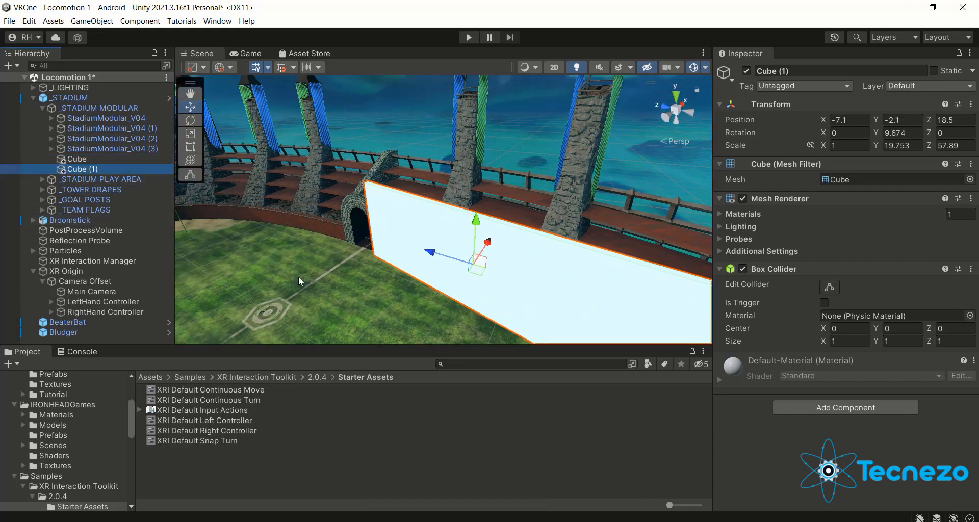
drag(431, 252, 274, 219)
key(e)
right_drag(319, 234, 232, 231)
Duplicate the original cube and move the copy across the field to the opposite wall, at about X -47.8
click(572, 279)
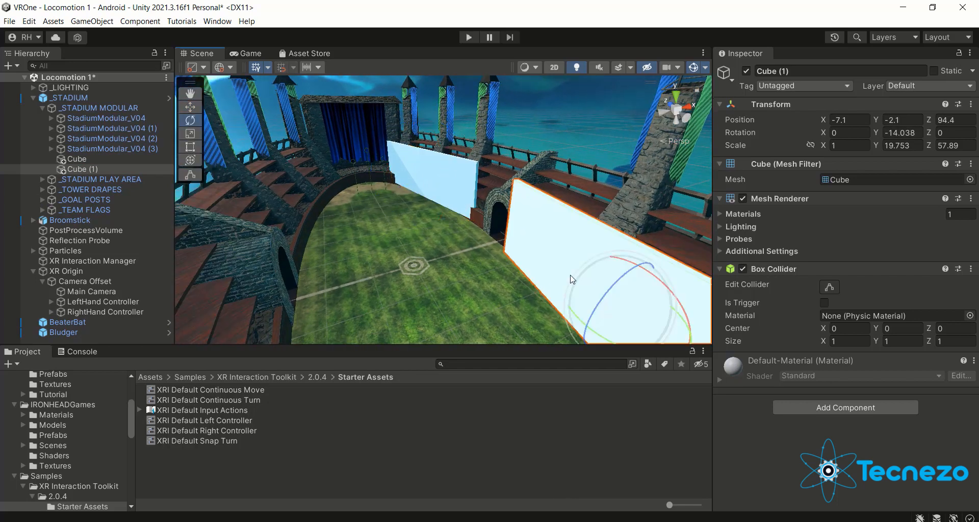
key(ctrl+d)
right_drag(409, 219, 444, 260)
key(w)
drag(598, 212, 311, 293)
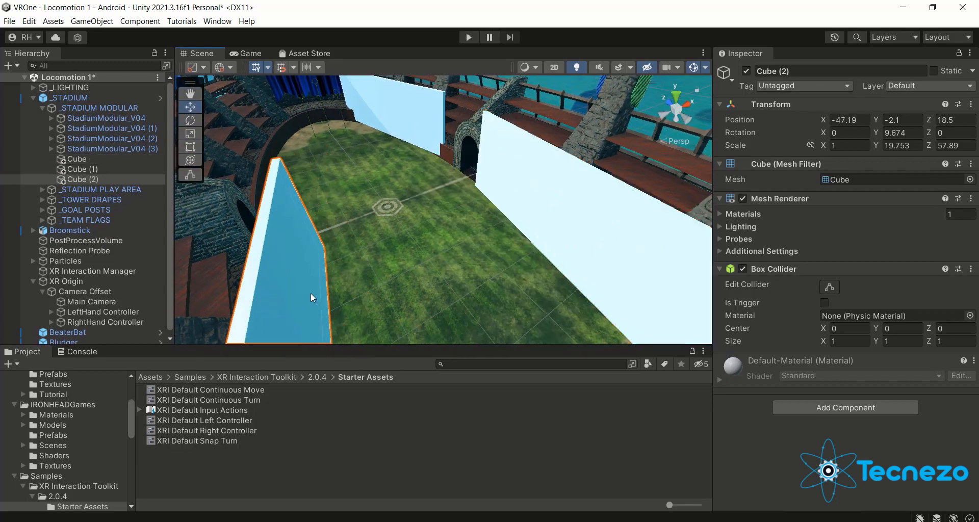
right_drag(311, 293, 16, 364)
click(302, 347)
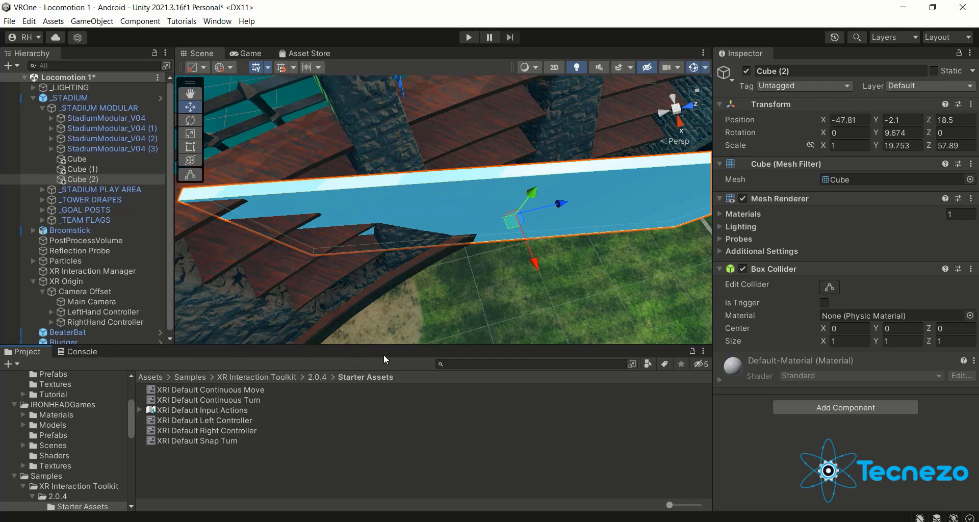
Align Cube (2) with the opposite wall by rotating it to about -12.5 on Y and moving it to about X -45.3
key(q)
drag(396, 270, 410, 87)
double_click(143, 178)
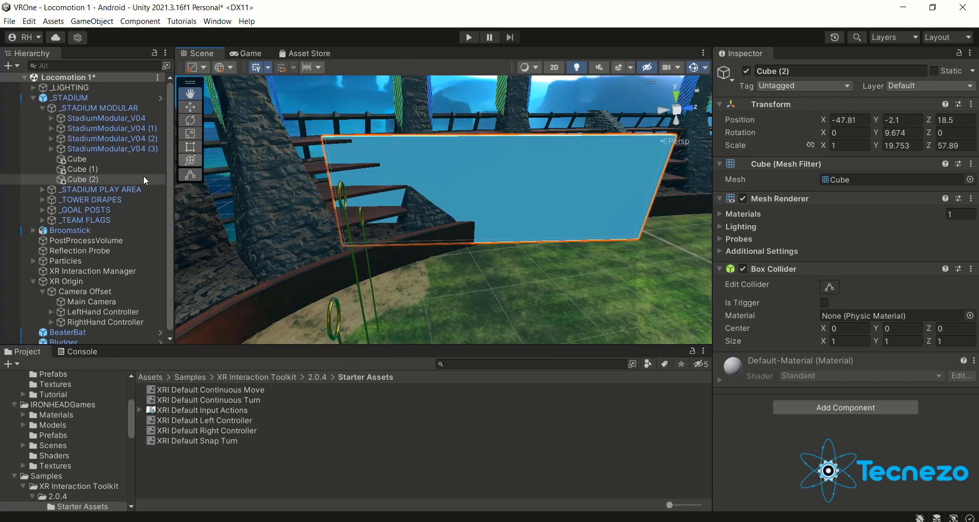
key(e)
drag(487, 214, 528, 213)
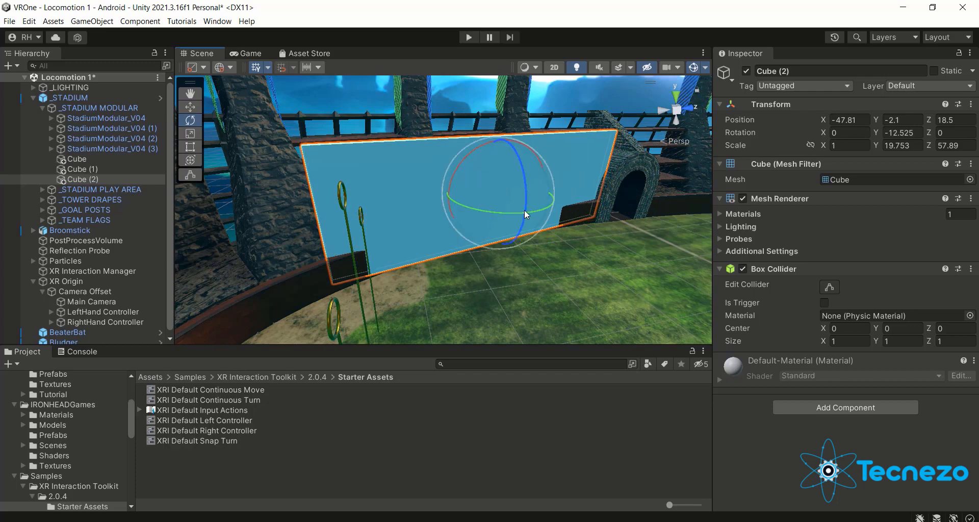
key(w)
drag(525, 214, 535, 222)
Duplicate Cube (1) and fit the copy to the opposite wall at about X -46.1 with a Y rotation of about 10.4
right_drag(535, 228, 868, 227)
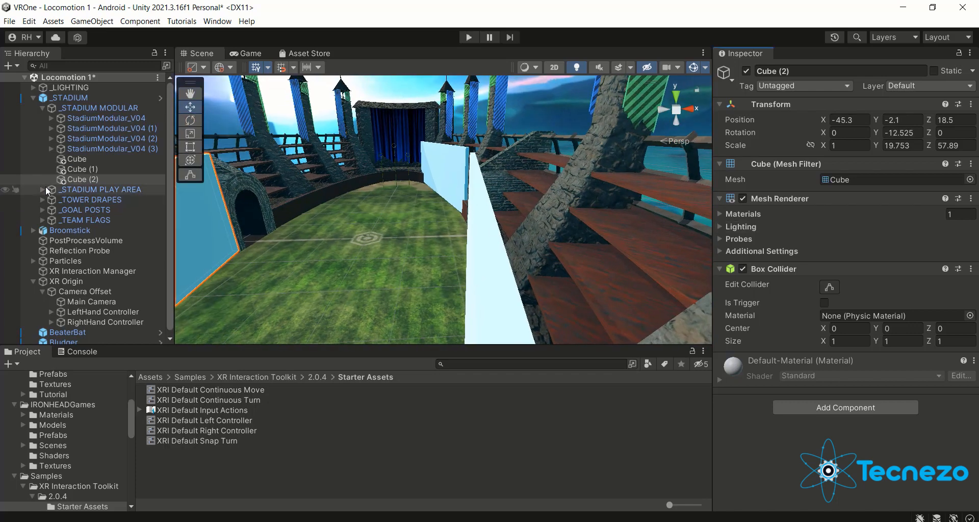
click(75, 171)
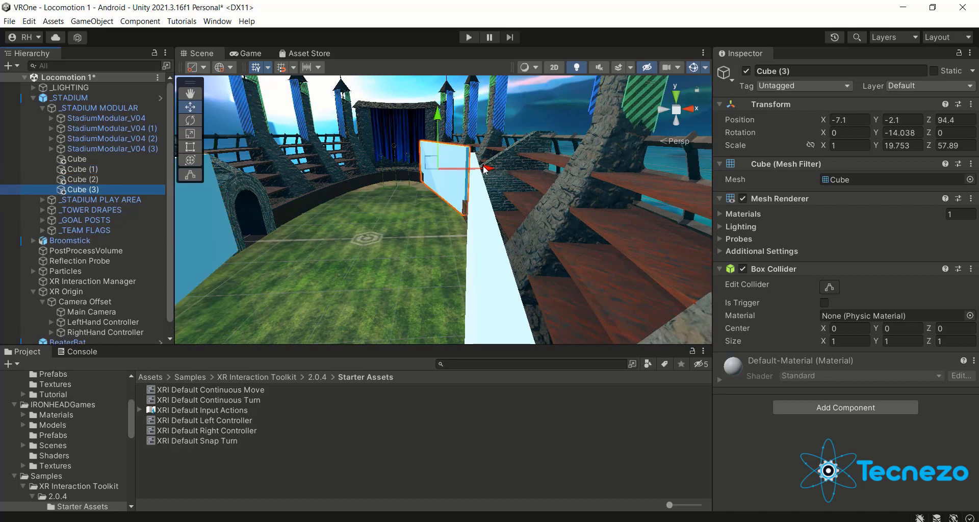
drag(487, 169, 337, 191)
key(e)
key(w)
drag(389, 170, 395, 176)
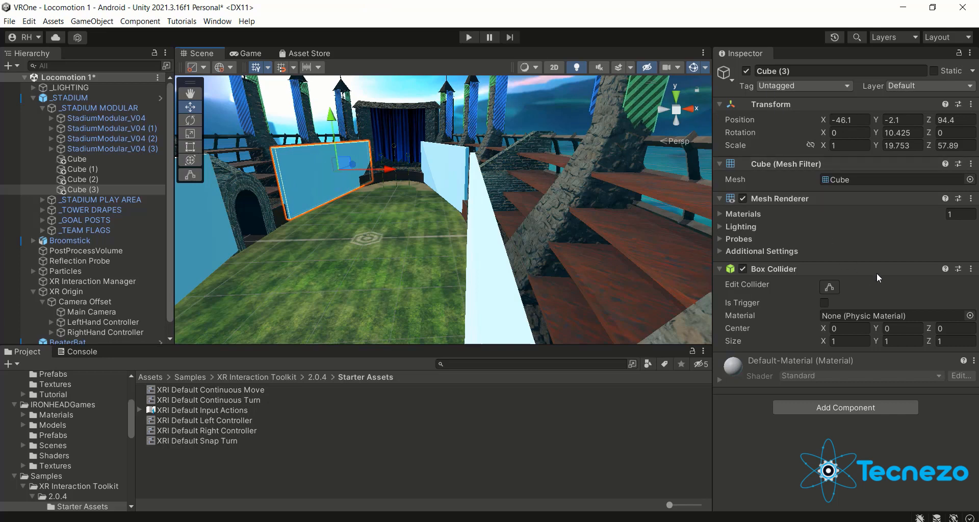
Disable the Mesh Renderer on all four wall cubes together, from Cube to Cube (3)
click(586, 452)
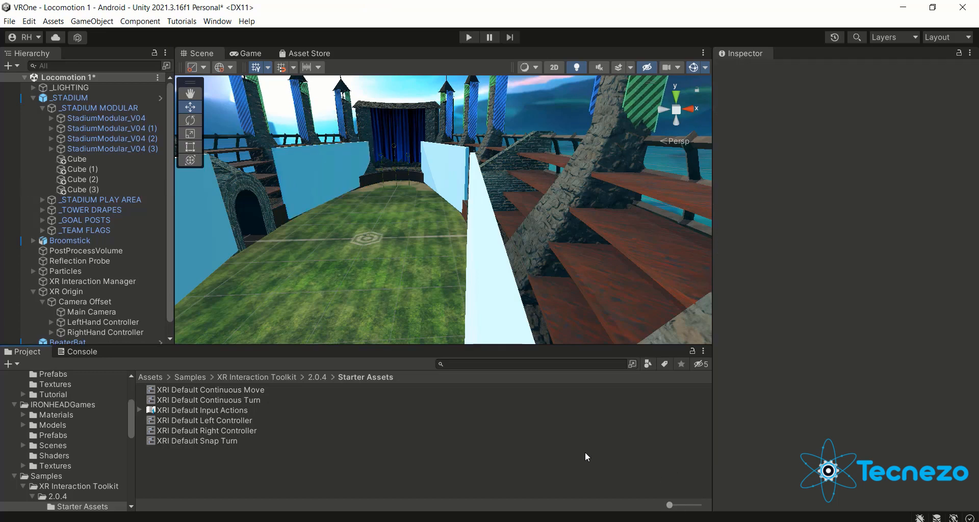
click(76, 158)
shift+click(84, 191)
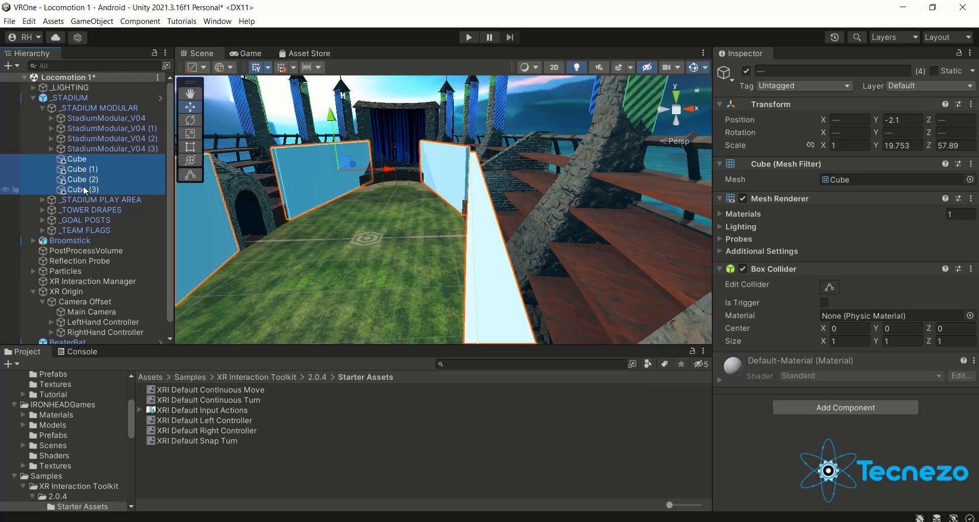
click(743, 198)
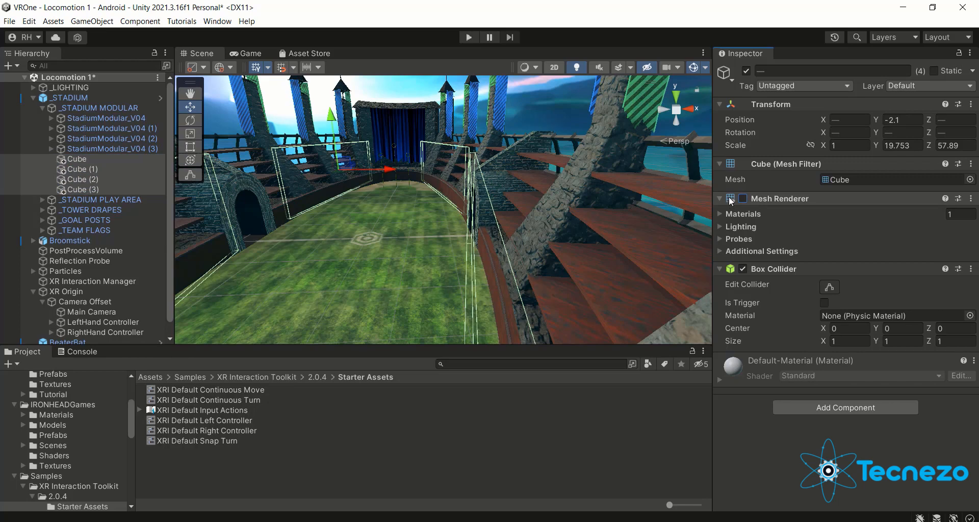
Compare the stadium in the Game view with the four cubes' Mesh Renderer on and off, leaving it off
click(246, 54)
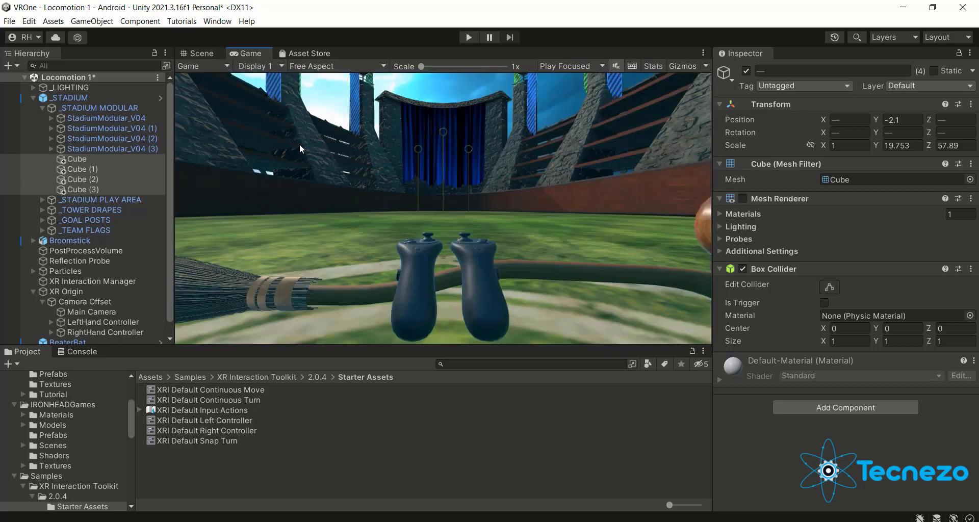
click(743, 199)
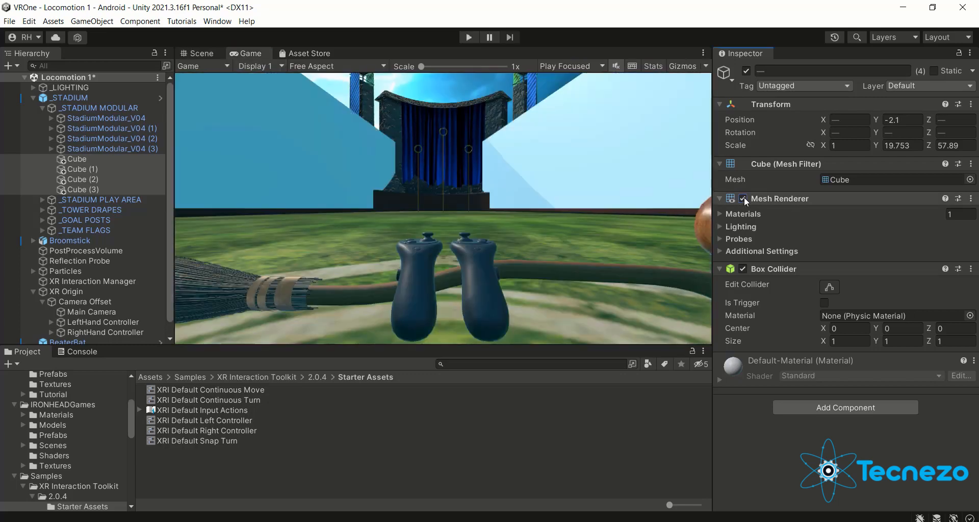
click(744, 199)
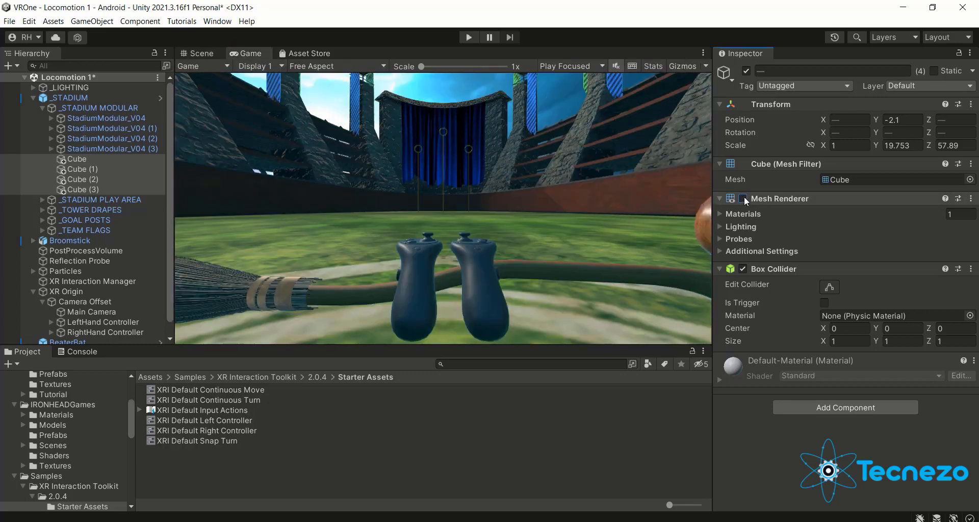